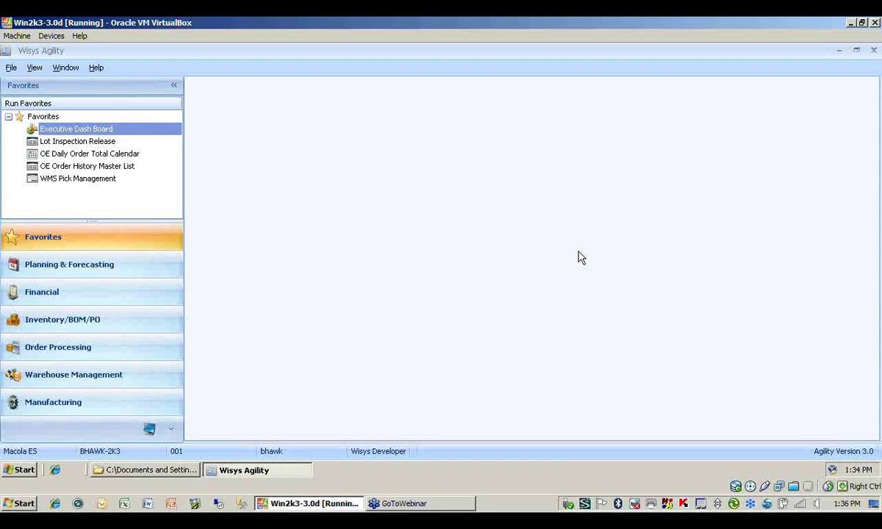
Step: Bring up the Windows file search window over the Agility Favorites list
key(super+f)
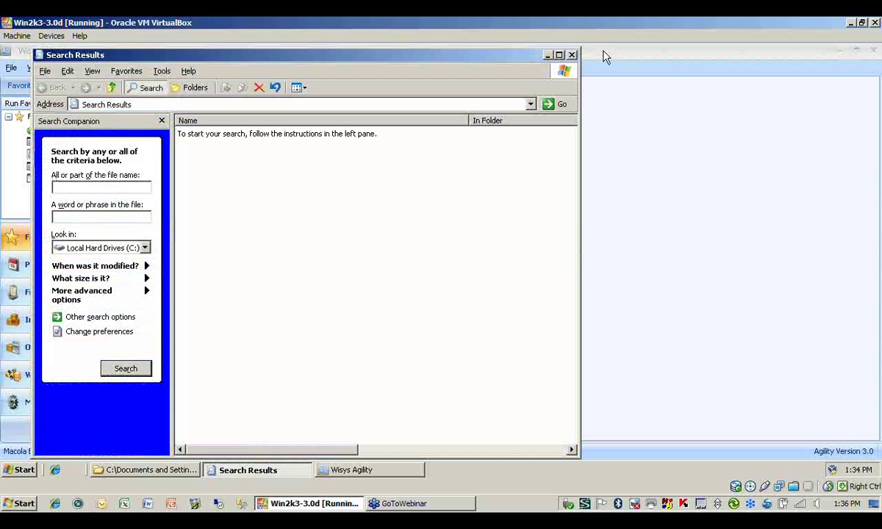
Step: Put away the file search window and switch the virtual machine to full screen
click(547, 55)
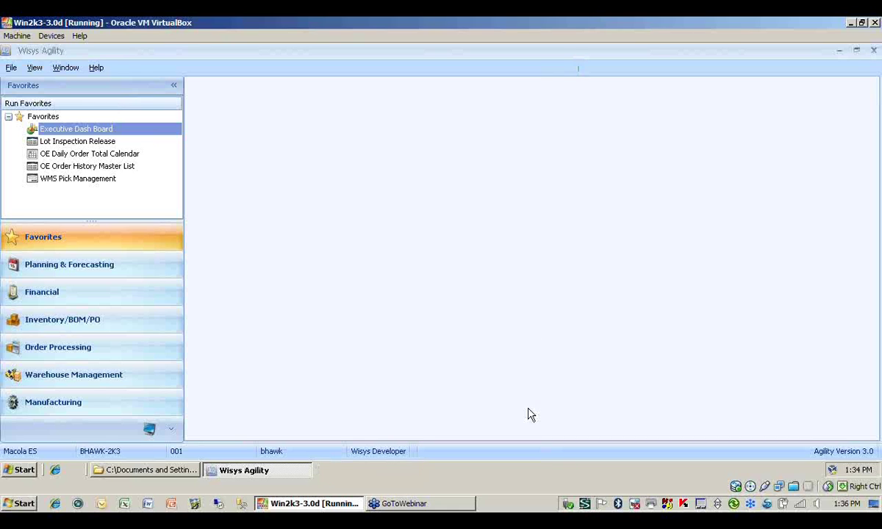
key(ctrl+f)
key(Return)
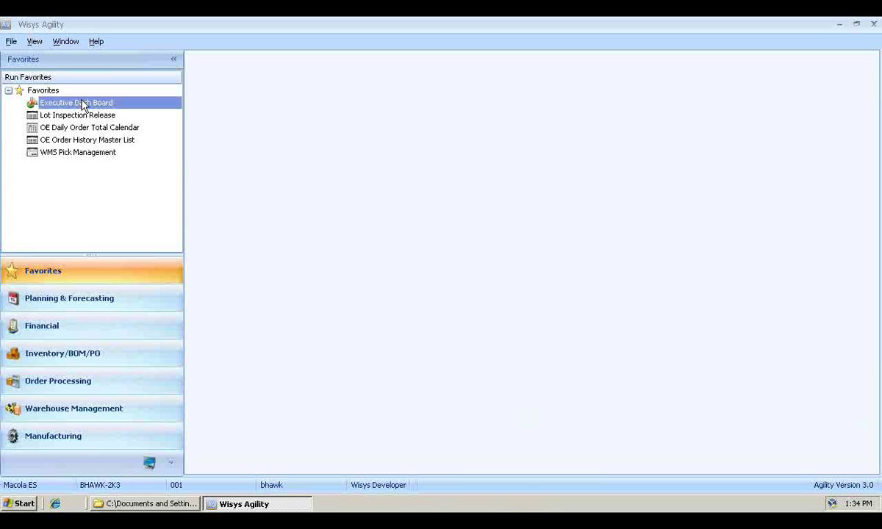
Step: Select the Executive Dash Board favorite, then bring the Macola ES shortcuts folder forward
click(82, 105)
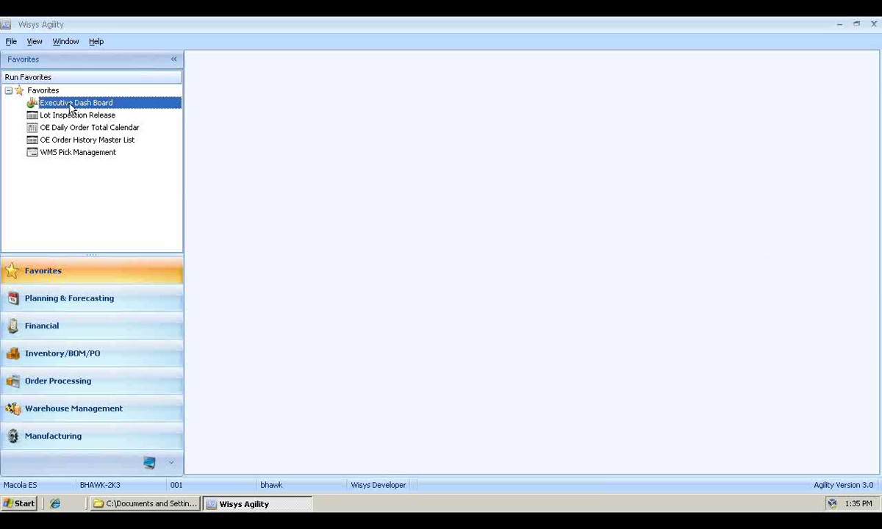
click(51, 297)
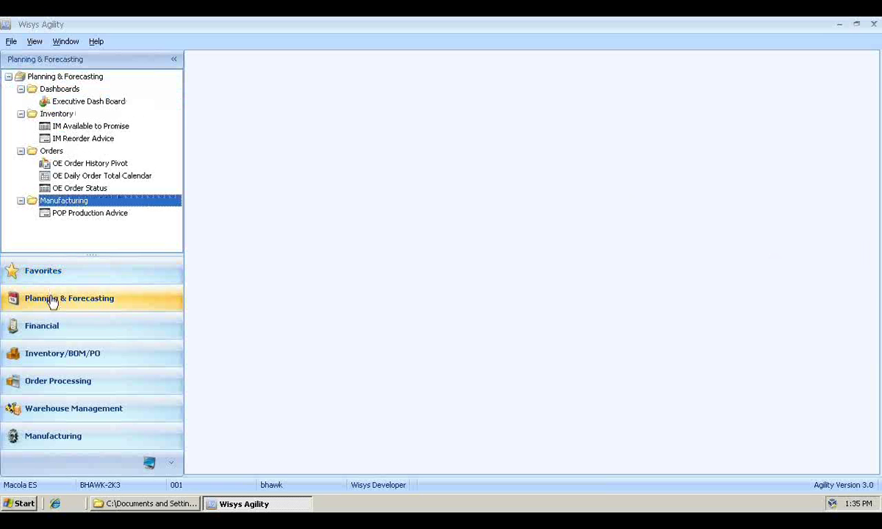
click(62, 163)
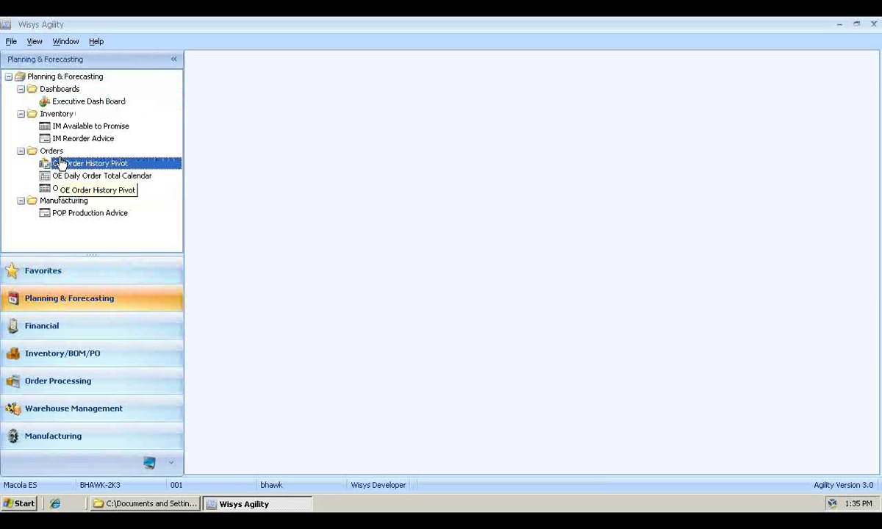
click(52, 274)
click(49, 104)
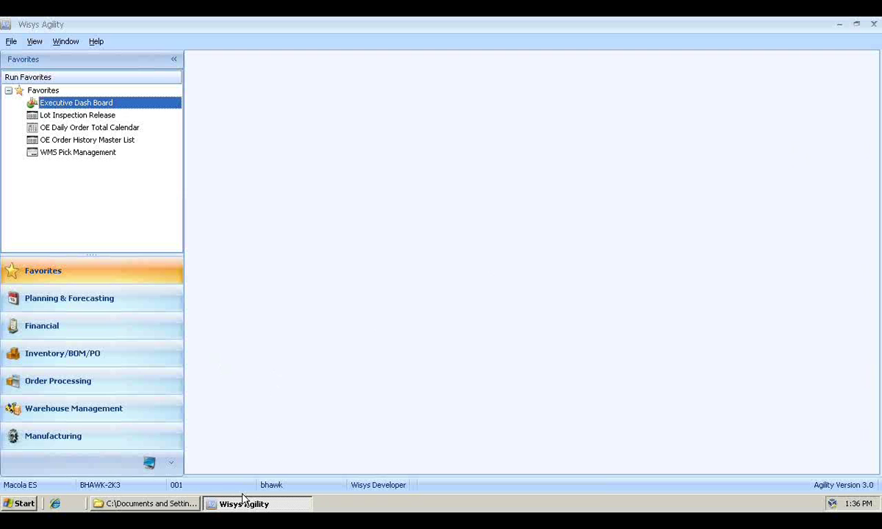
click(145, 503)
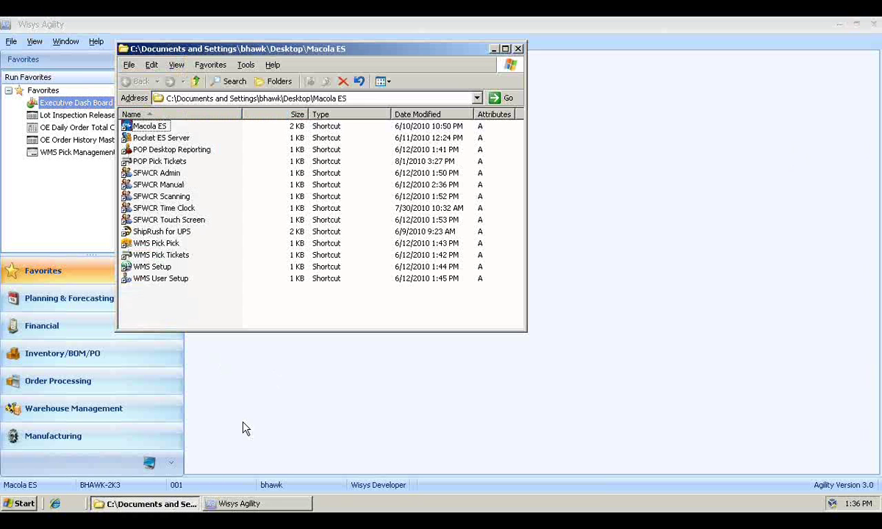
Step: Launch Macola ES and open company 001 ES DEMO DATA
double_click(147, 126)
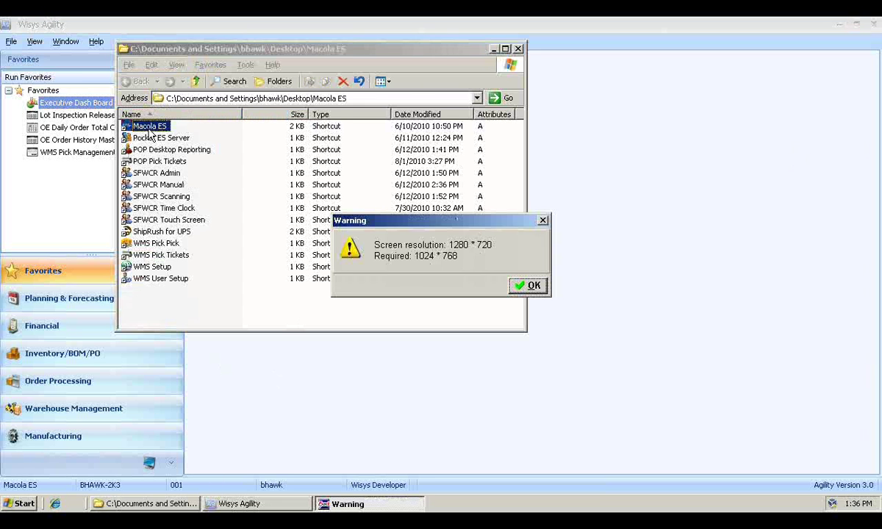
click(528, 286)
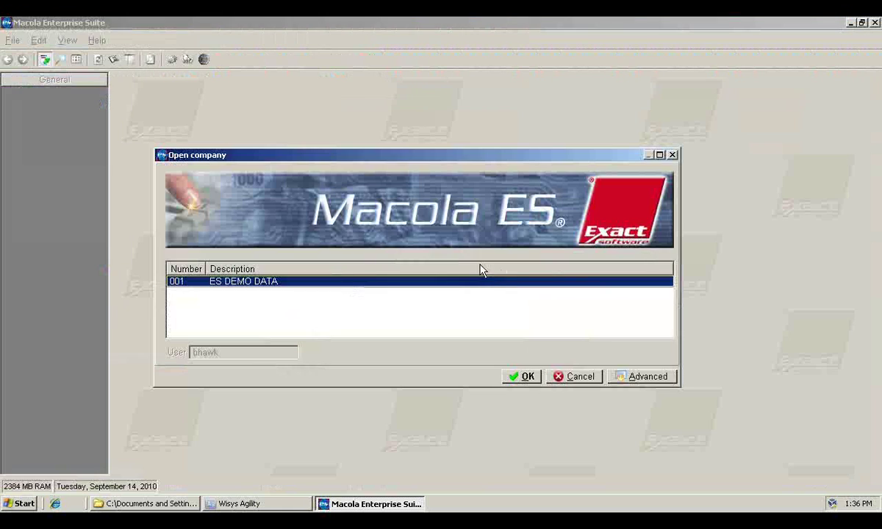
click(526, 375)
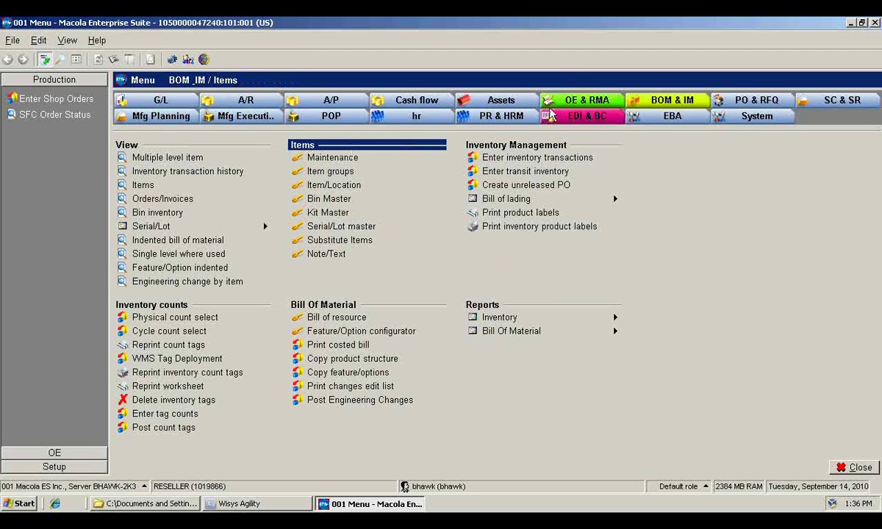
Step: Look up open order 205 in OE & RMA Orders/Invoices, review it, and close the lookup
click(586, 100)
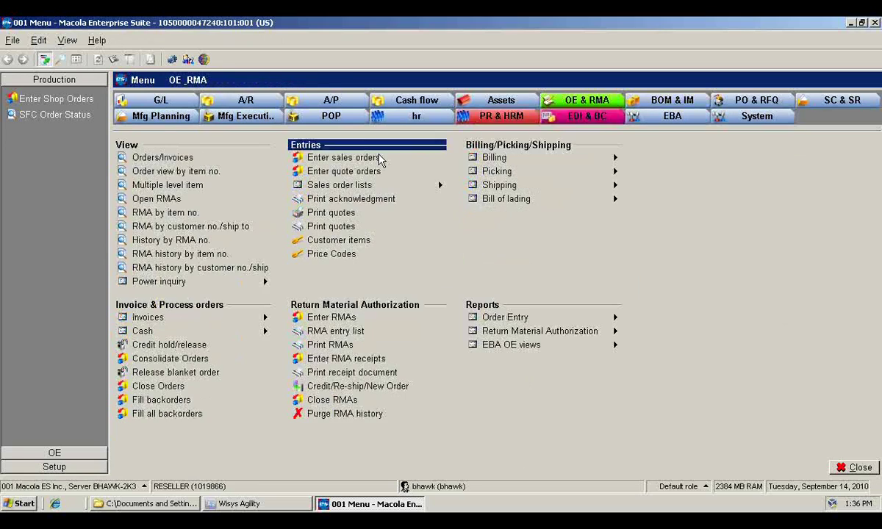
click(180, 157)
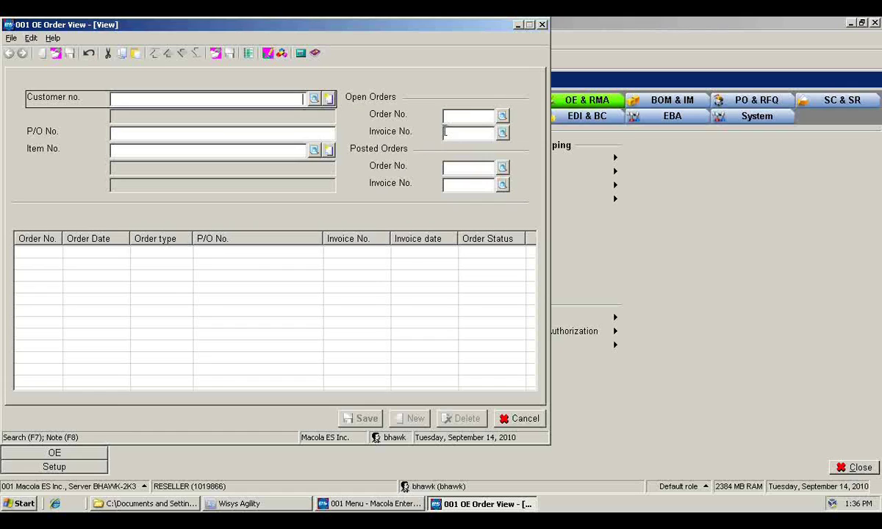
click(466, 118)
text(205)
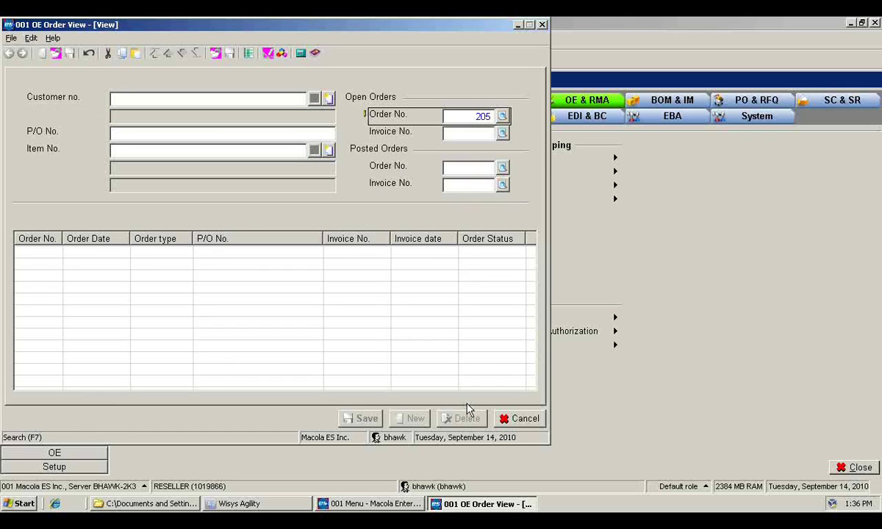
key(F7)
double_click(257, 253)
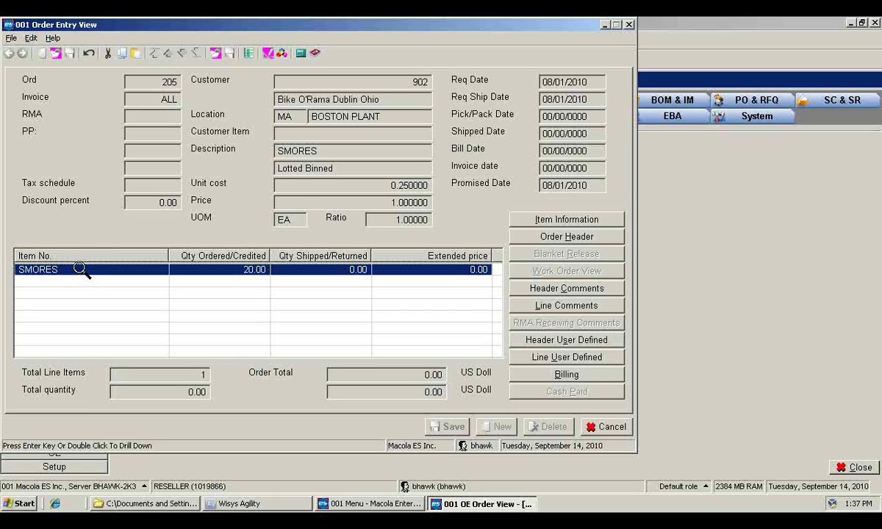
click(609, 426)
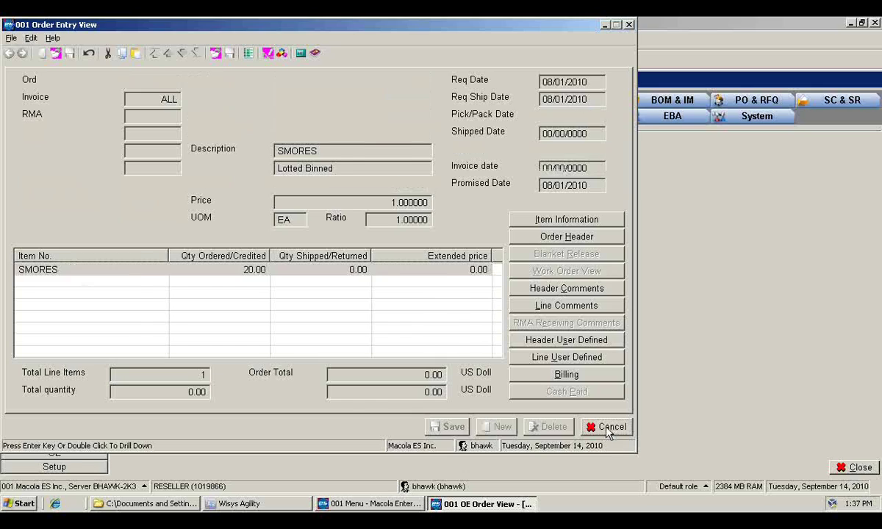
click(523, 419)
click(522, 419)
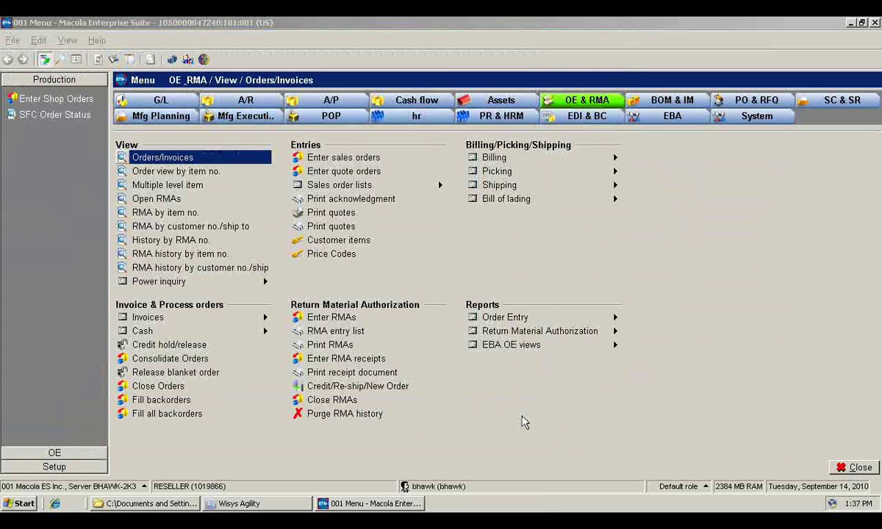
Step: Search BOM & IM item maintenance for 'smores' and open the SMORES item record
click(669, 100)
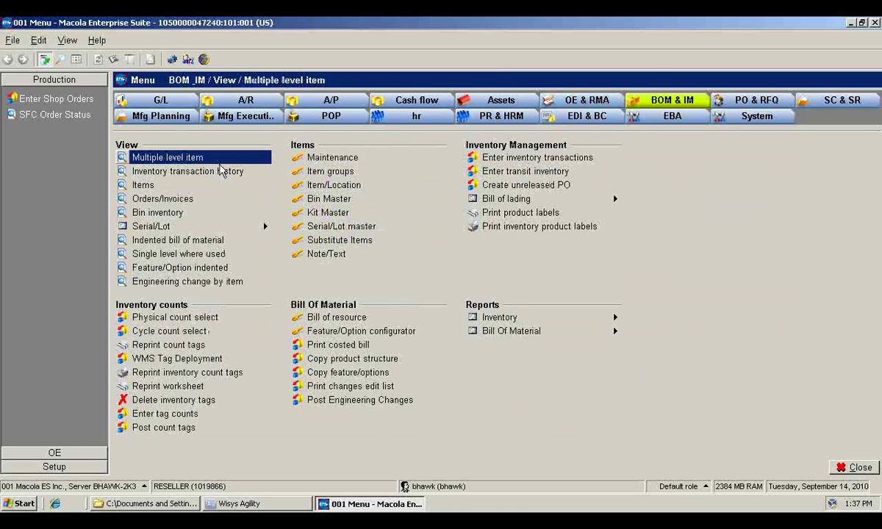
click(307, 158)
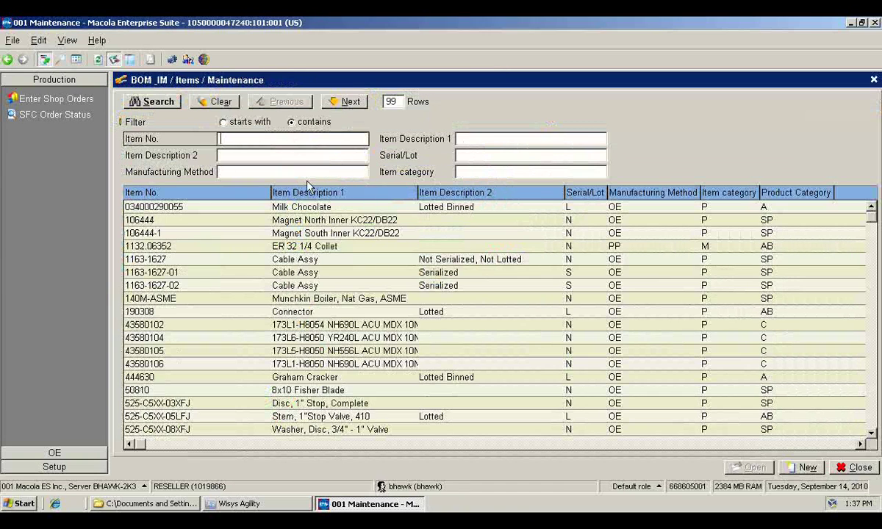
text(smores)
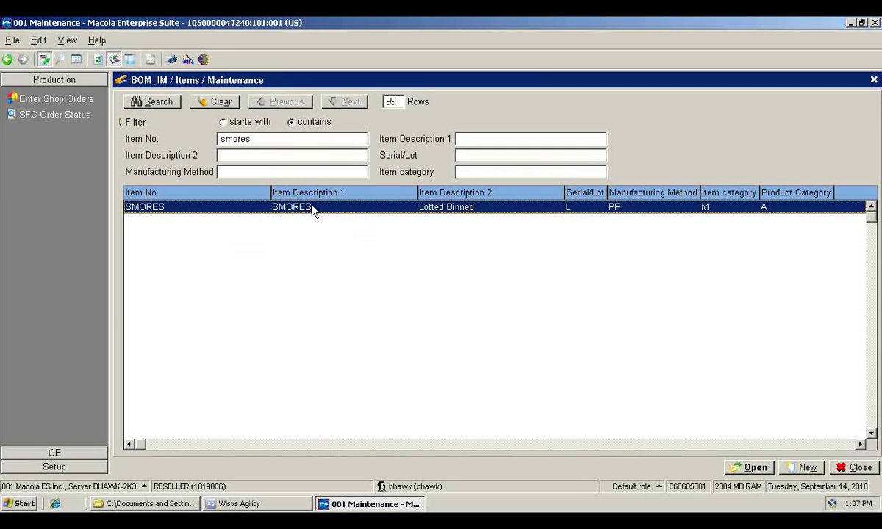
double_click(324, 209)
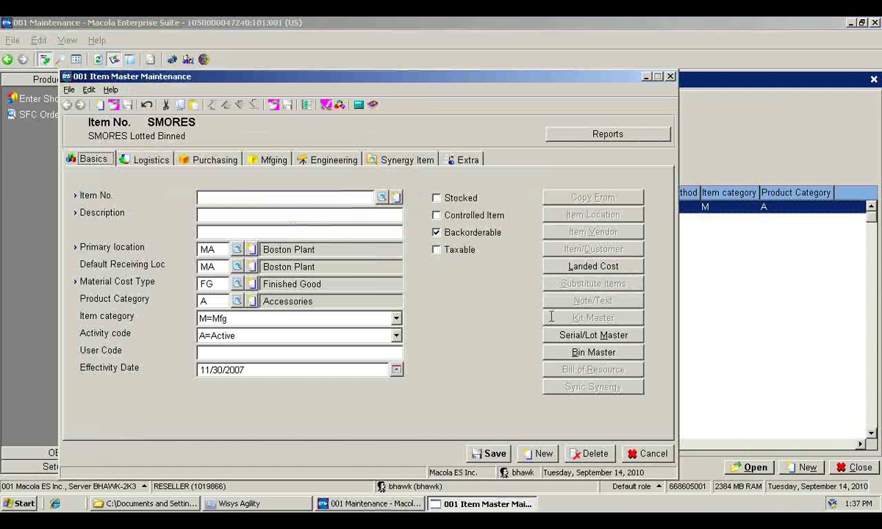
Step: Review the Graham Cracker, Milk Chocolate and Marshmallow Creme components, then close without changes
click(576, 369)
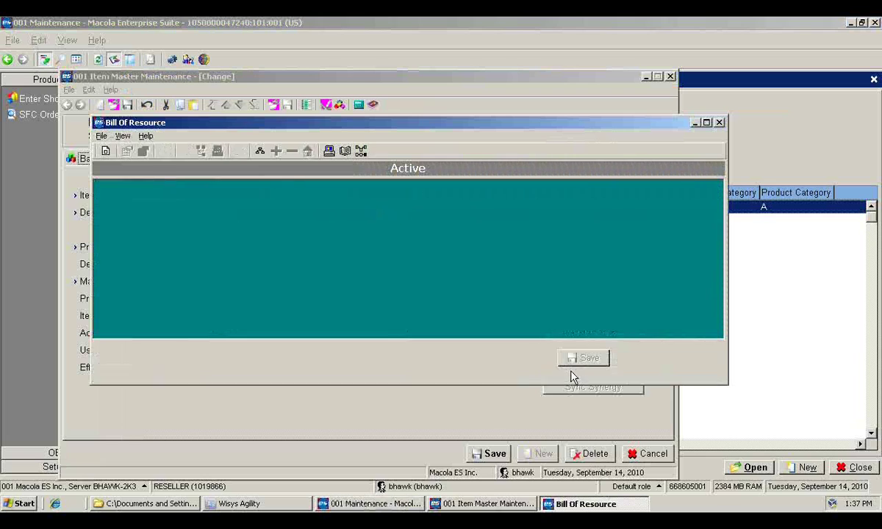
click(237, 233)
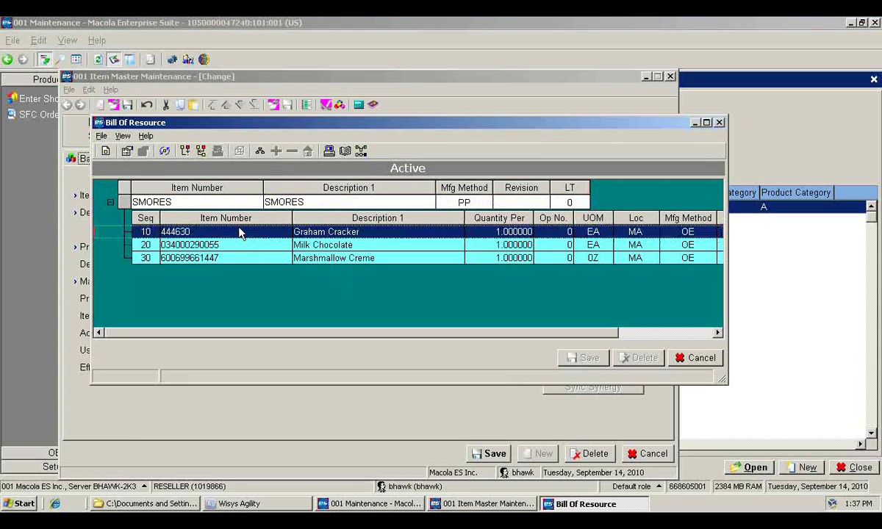
click(327, 247)
click(328, 259)
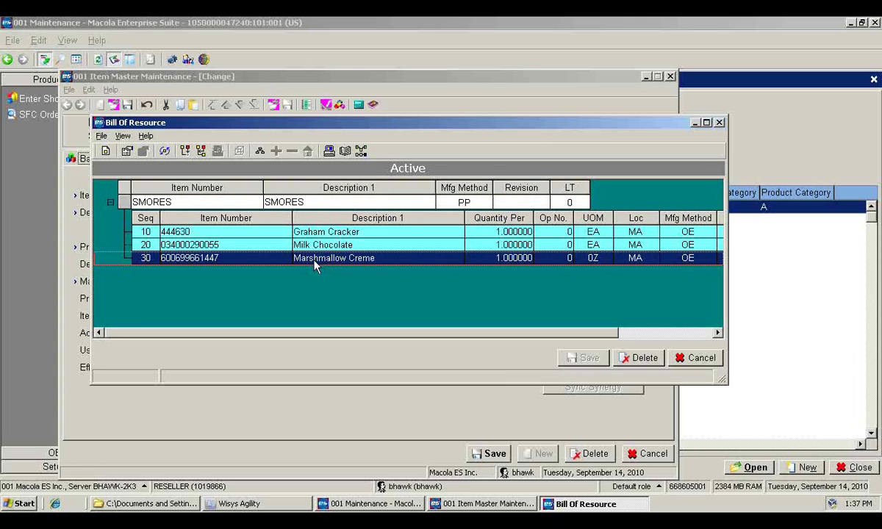
click(698, 365)
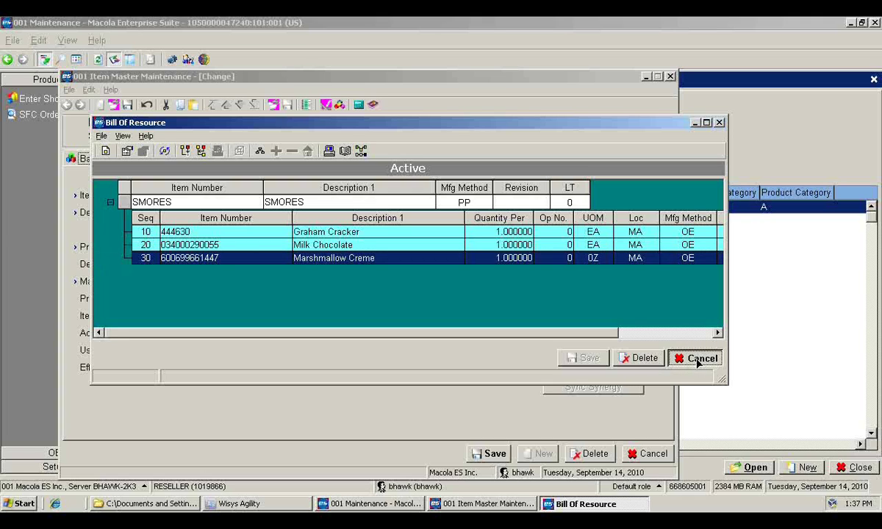
click(698, 360)
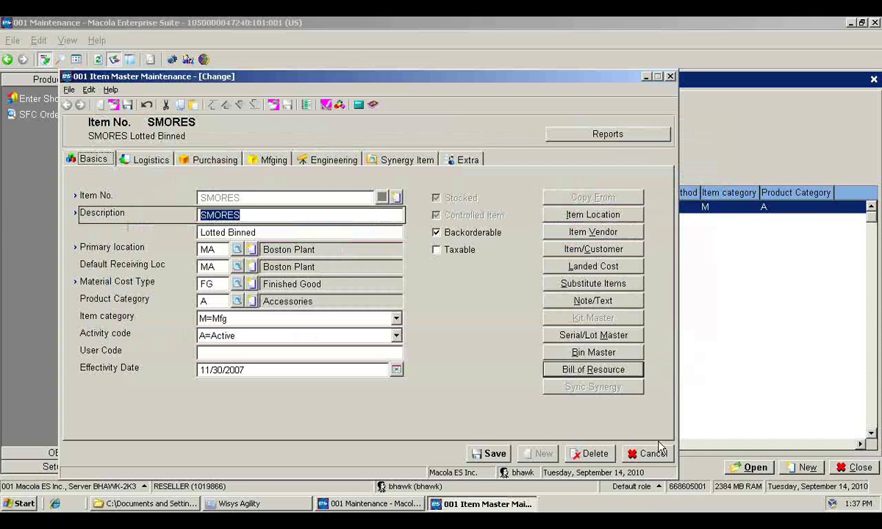
click(655, 456)
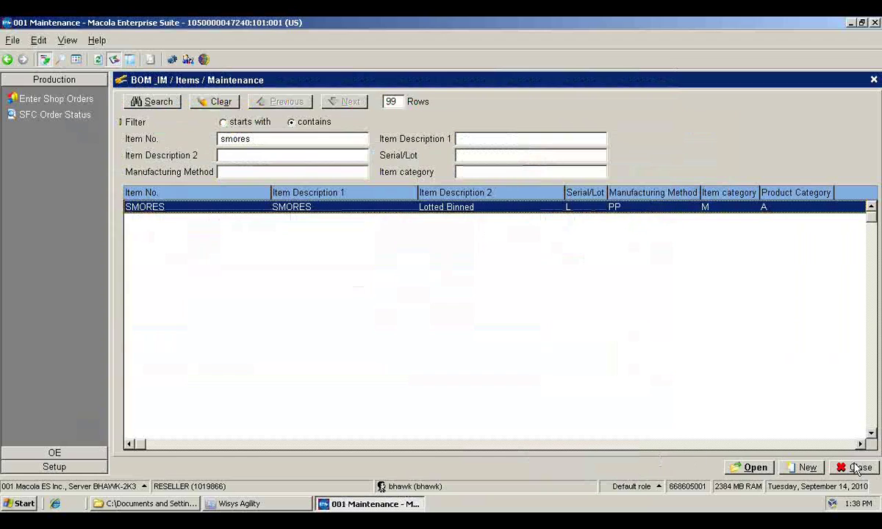
click(867, 469)
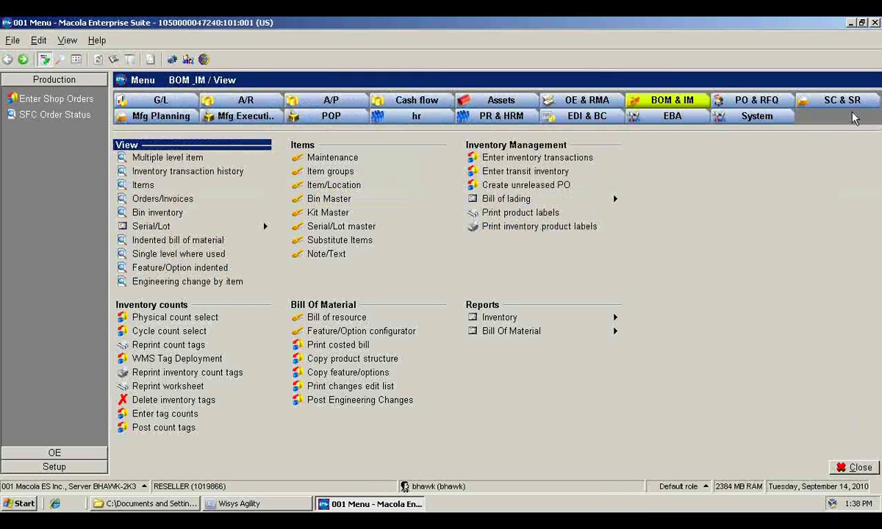
Step: Minimize Macola ES and Wisys Agility, restore the shortcuts folder, and select WMS Setup
click(850, 23)
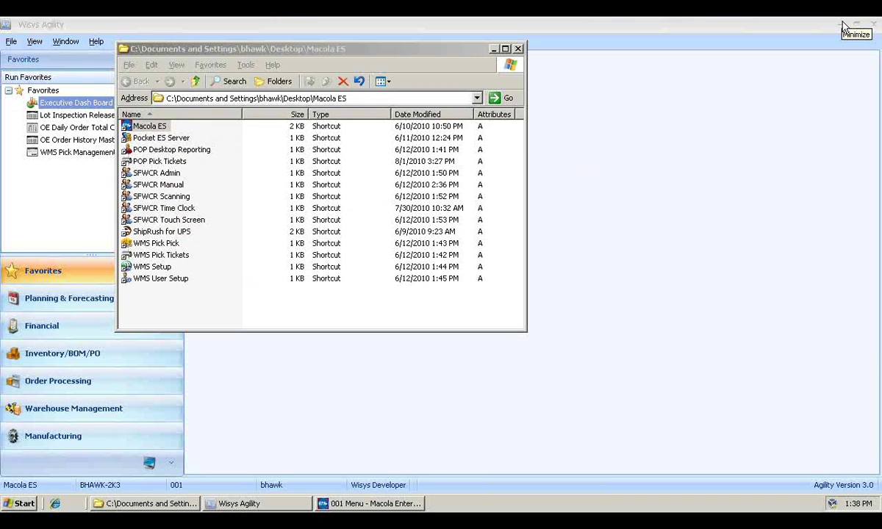
drag(467, 50, 592, 67)
click(734, 28)
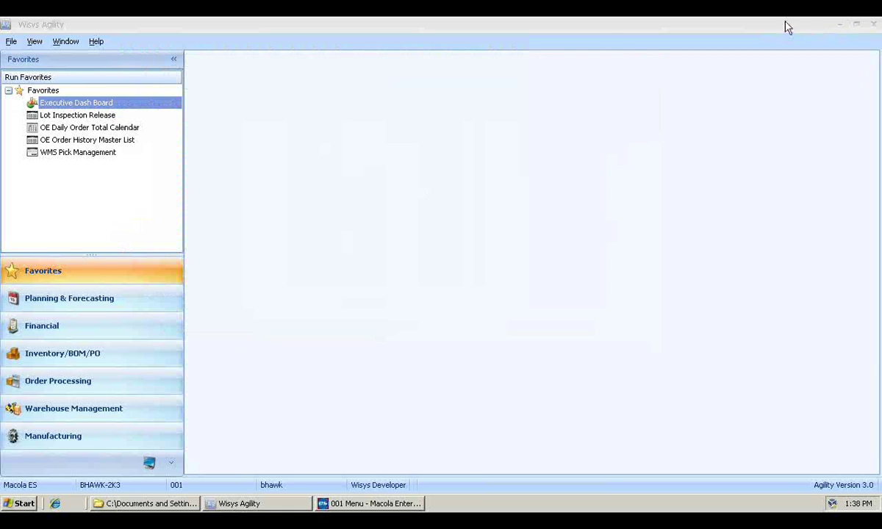
click(841, 26)
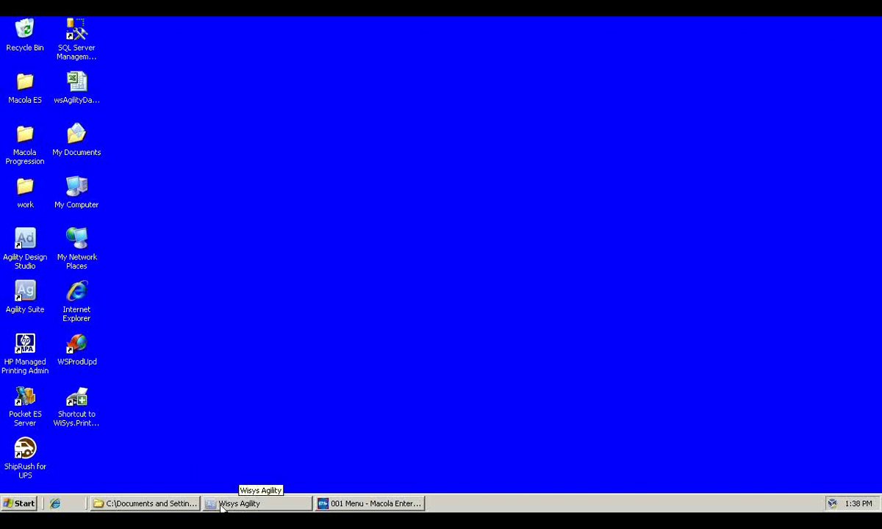
click(193, 505)
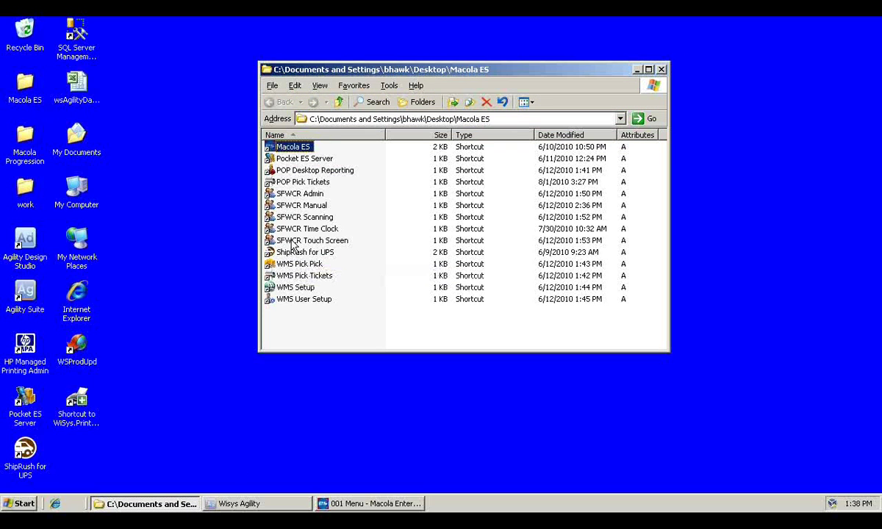
click(294, 288)
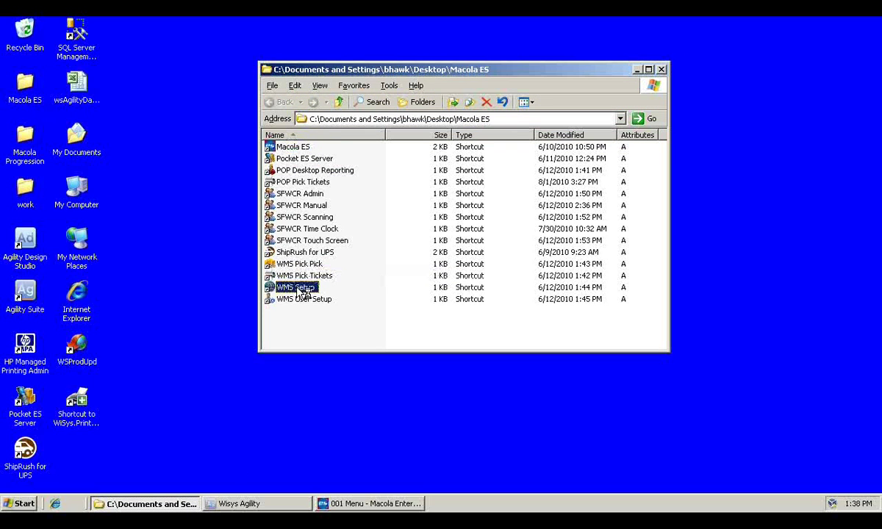
Step: Launch WMS Setup and open Documents Management from the Enterprise sidebar
double_click(301, 289)
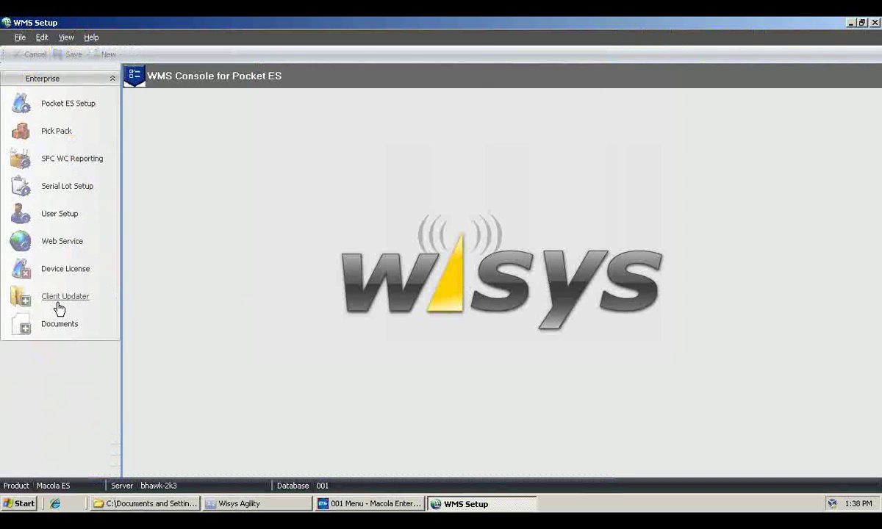
click(58, 327)
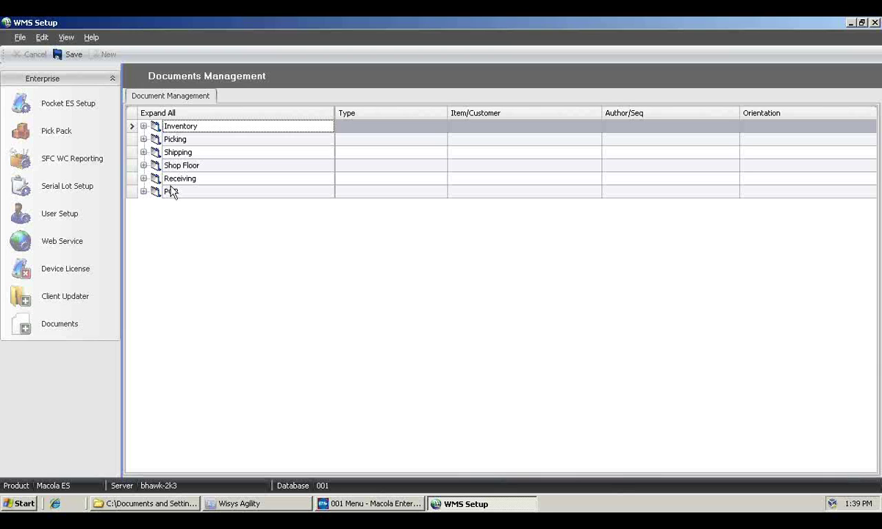
Step: Expand Receiving > PO Receiving > wsPORCVG and open wsPORCVG.Rpt in Crystal Reports
click(143, 179)
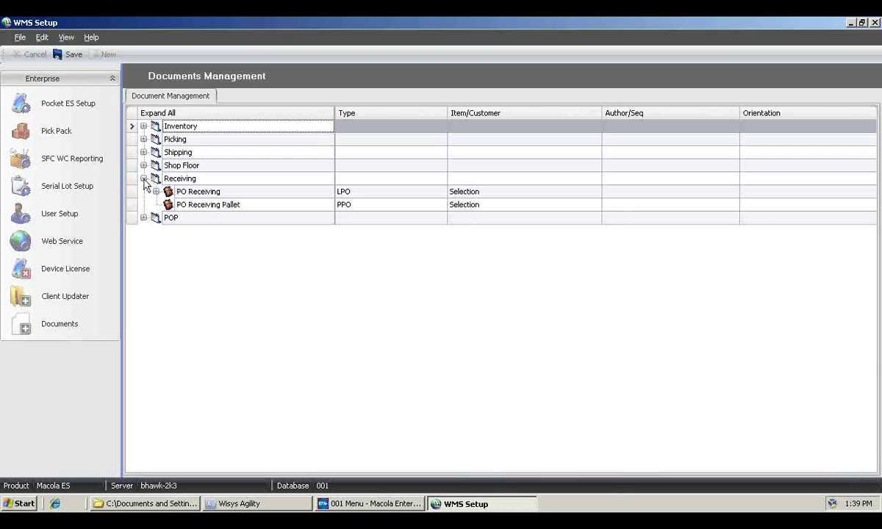
click(156, 191)
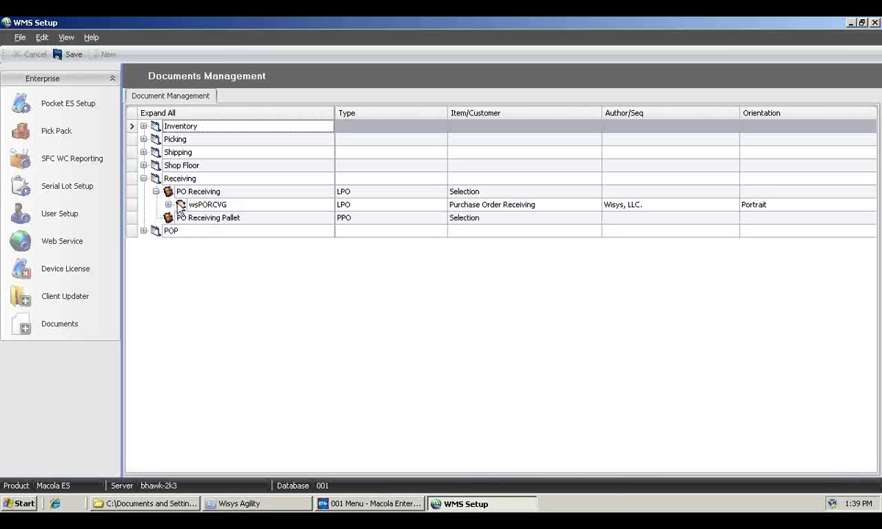
click(169, 204)
right_click(217, 208)
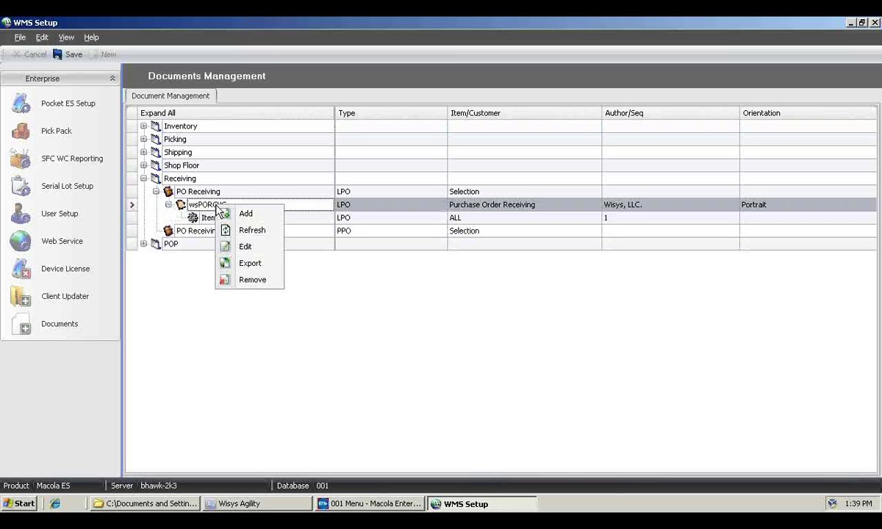
click(248, 263)
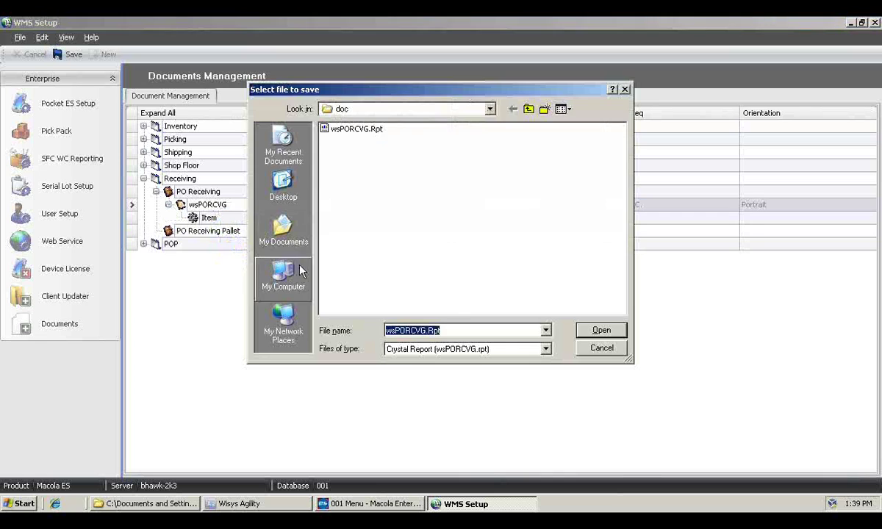
right_click(343, 130)
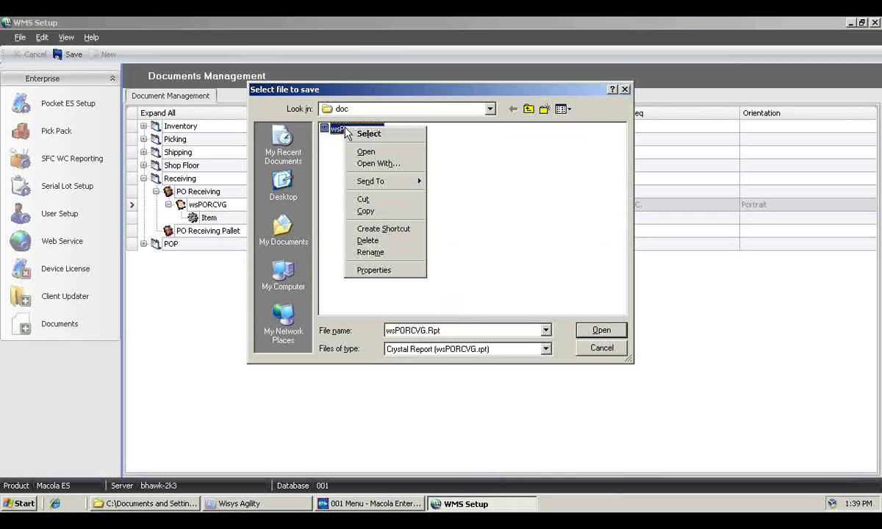
click(360, 153)
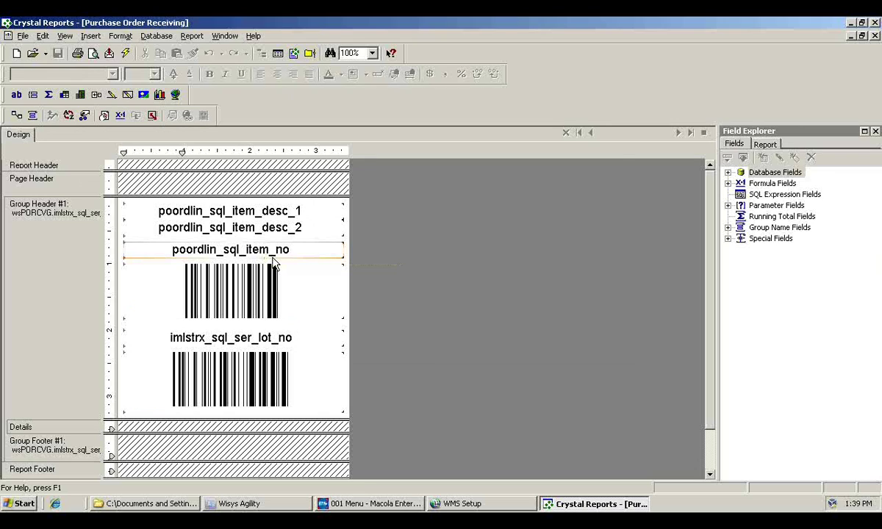
Step: Close the Purchase Order Receiving label design after reviewing its item and lot barcodes
click(875, 35)
Step: Exit Crystal Reports, cancel the file dialog and Add Document Wizard, then expand POP
click(873, 22)
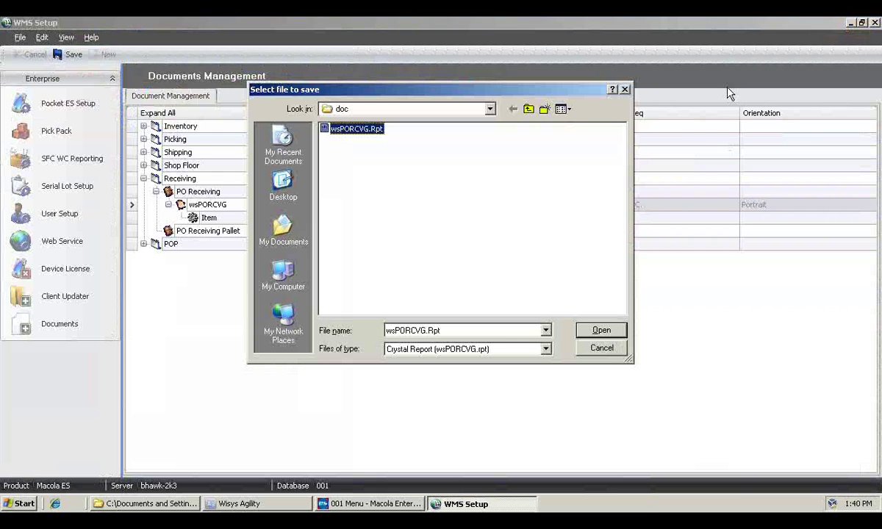
click(607, 355)
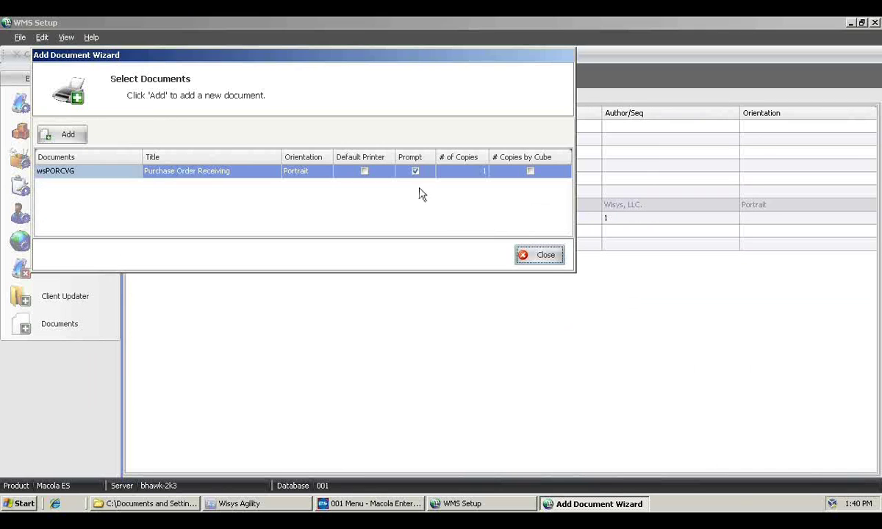
click(543, 256)
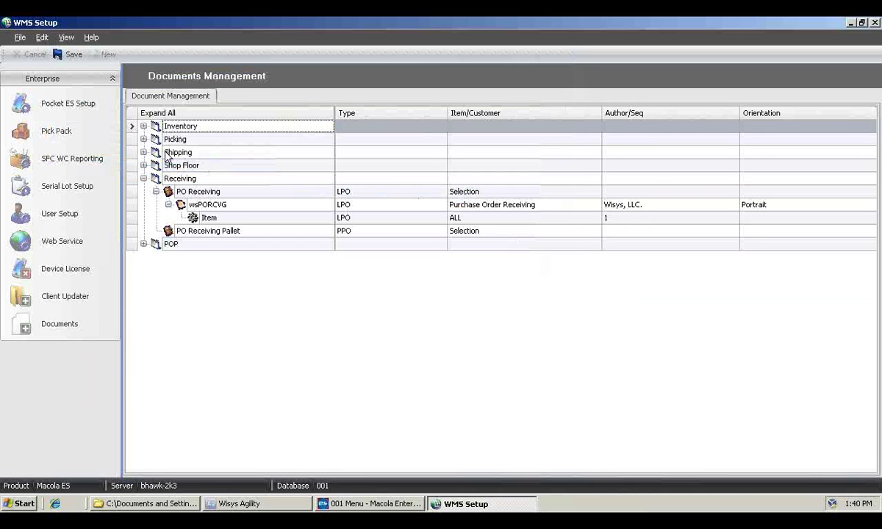
click(143, 244)
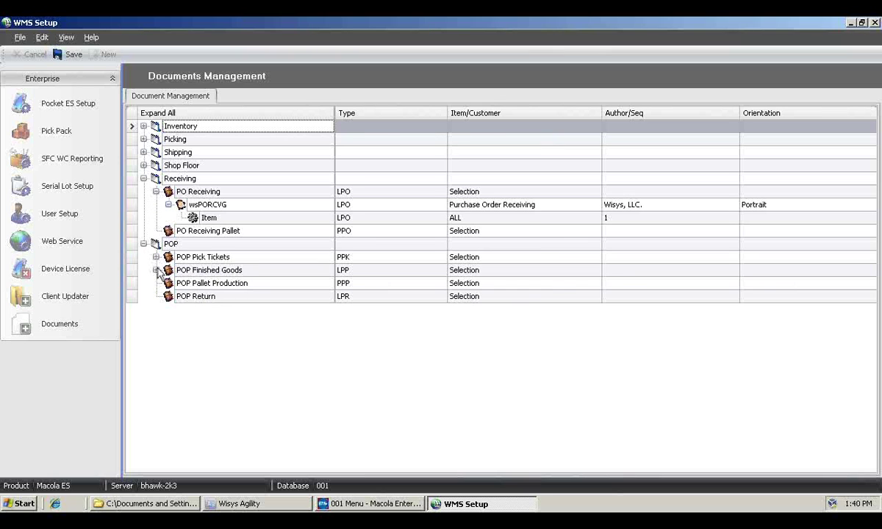
Step: Open the POP Finished Goods wsPOPReport.Rpt label in Crystal Reports and scroll through it
click(156, 270)
click(168, 283)
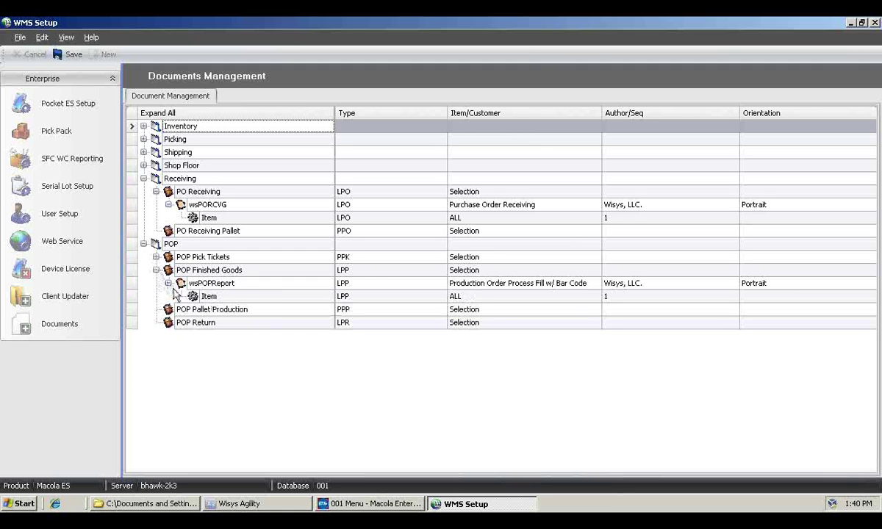
right_click(205, 288)
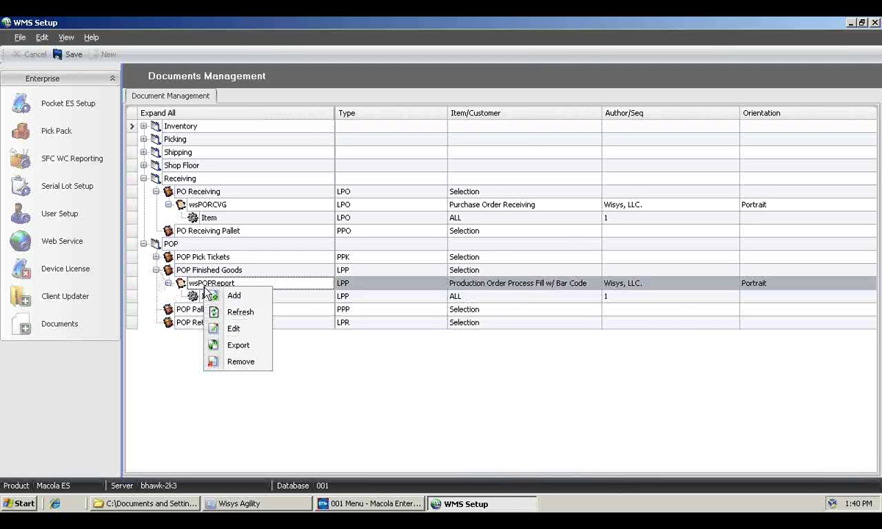
click(232, 329)
right_click(354, 129)
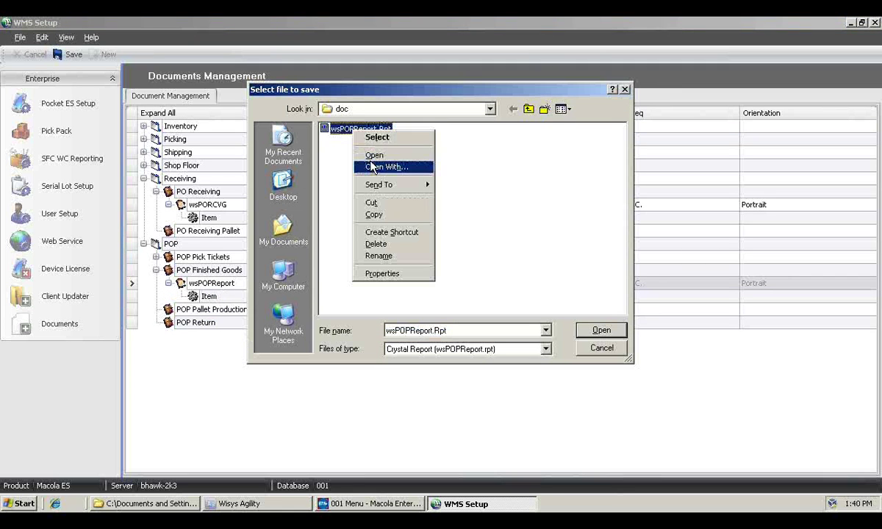
click(372, 155)
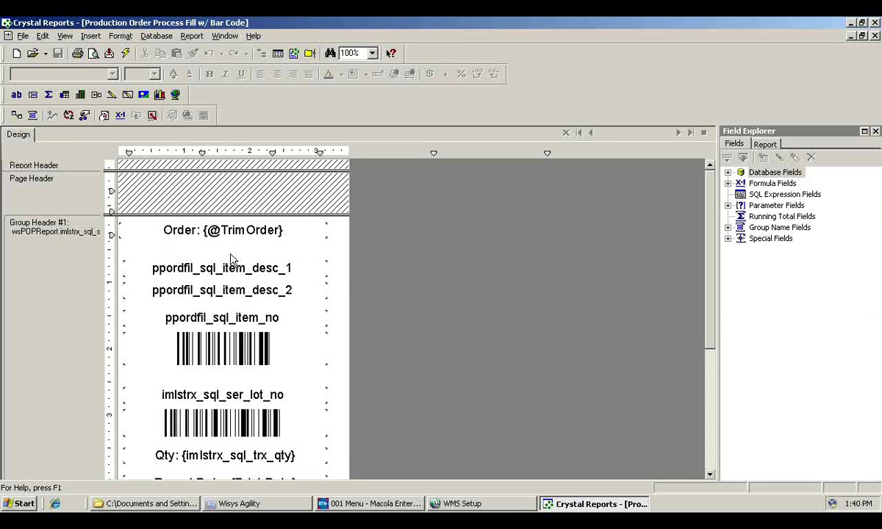
scroll(344, 393, down, 1)
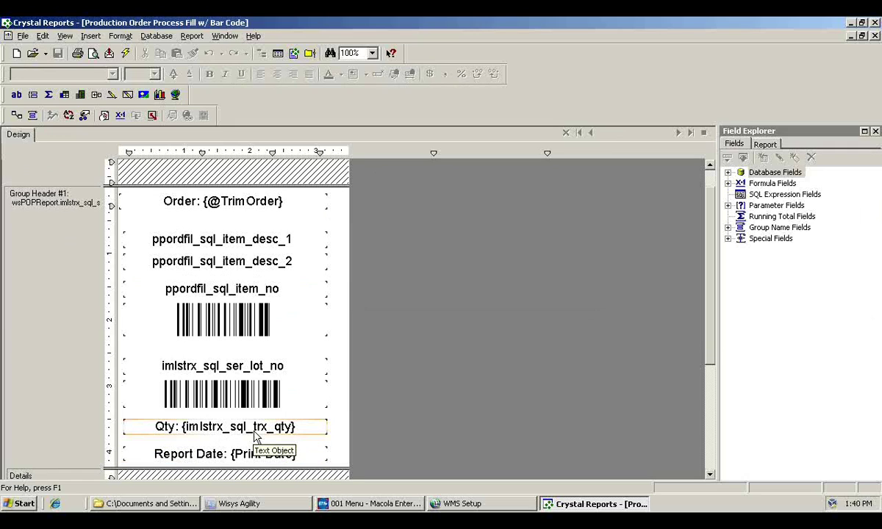
Step: Close the finished-goods label and Crystal Reports, cancel the file dialog and close the wizard
click(875, 36)
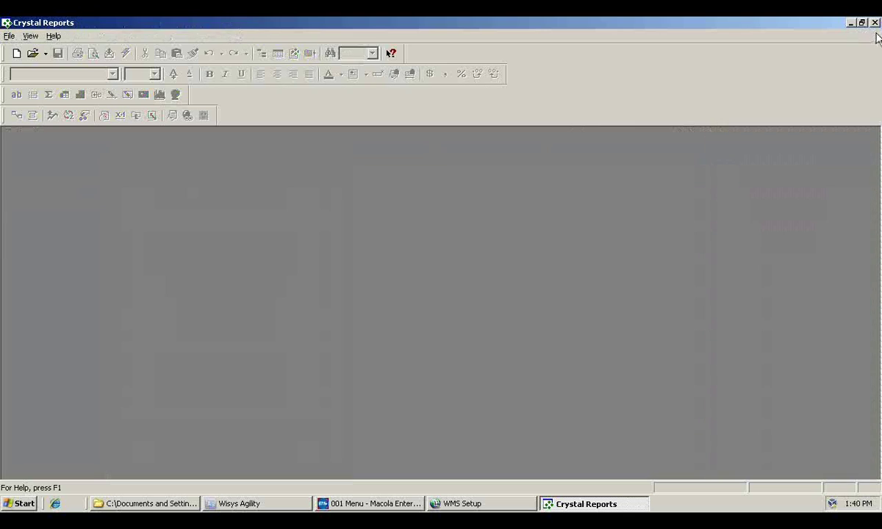
click(875, 22)
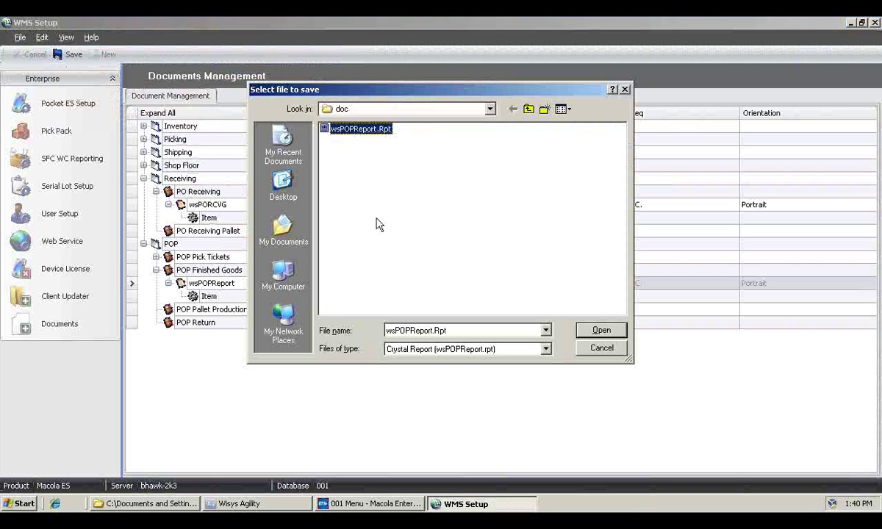
click(615, 348)
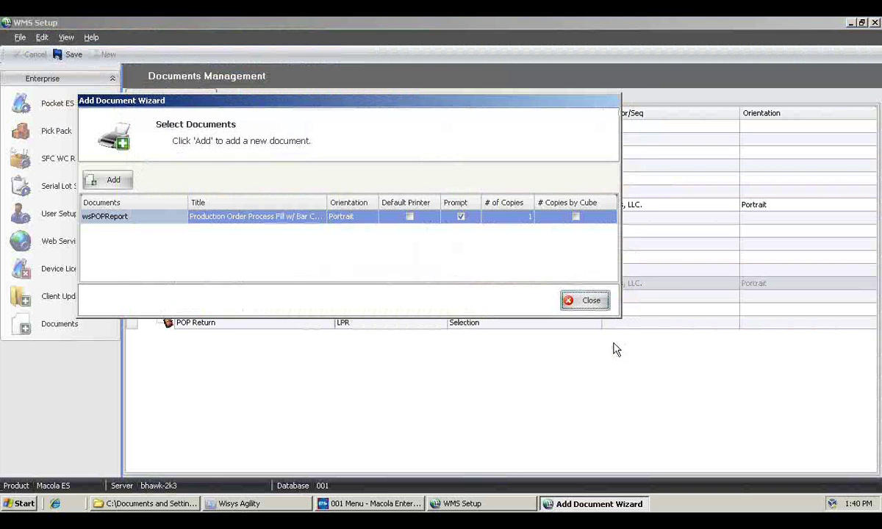
click(586, 299)
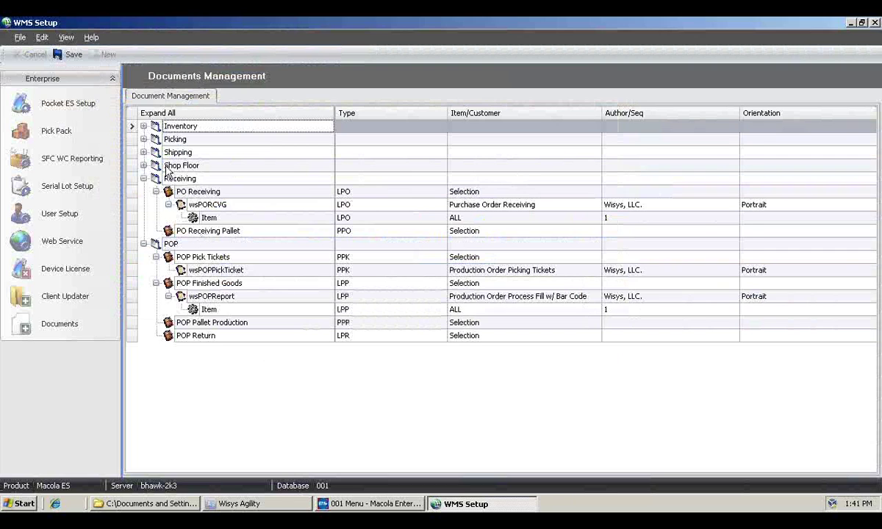
Step: View the wsCartonContents label under Shipping > Cartons, then bring up Serial Lot Setup
click(144, 153)
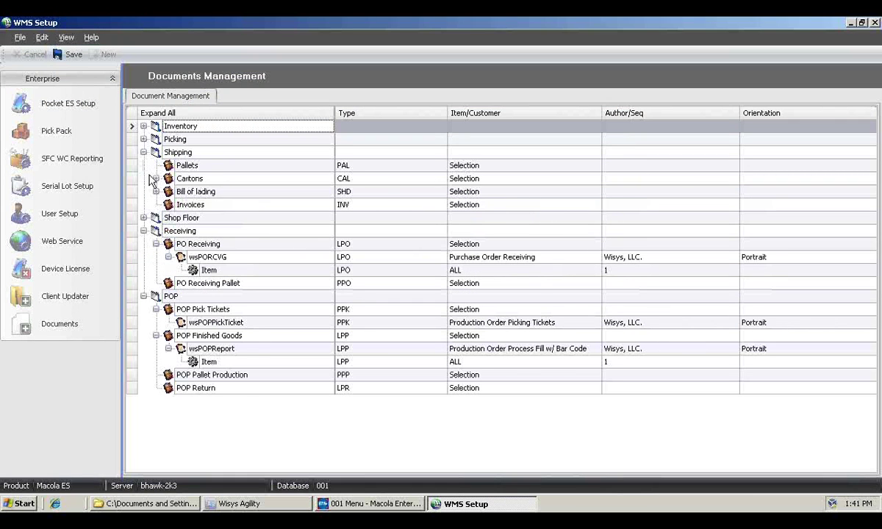
click(155, 178)
click(234, 193)
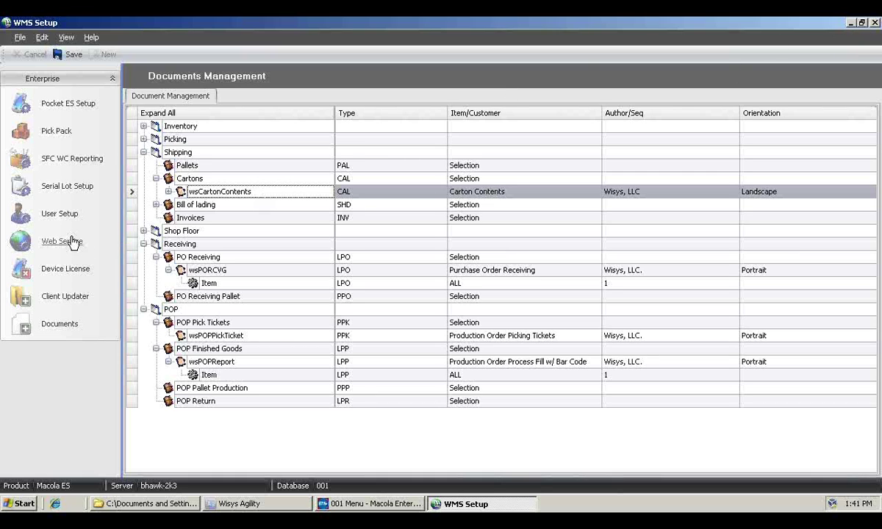
click(63, 187)
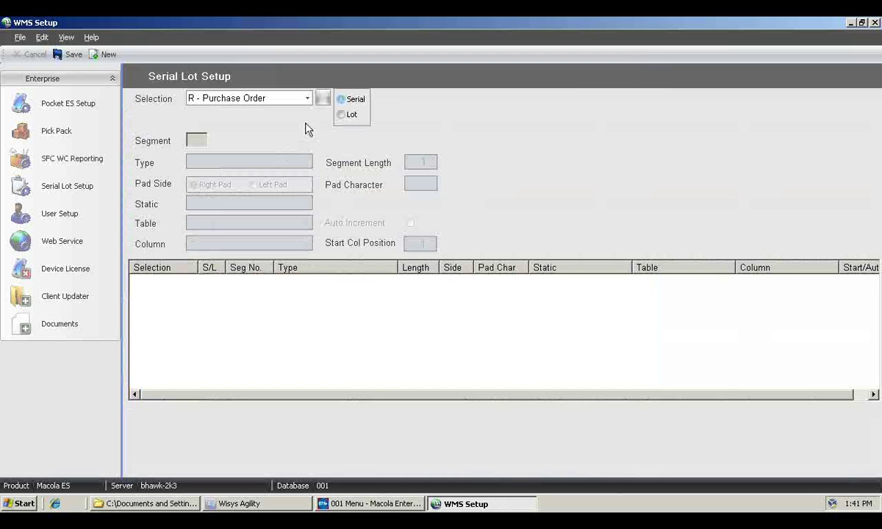
Step: Switch to P - POP with Lot, review the Julian Date and ord_no segments, and add segment 3
click(308, 101)
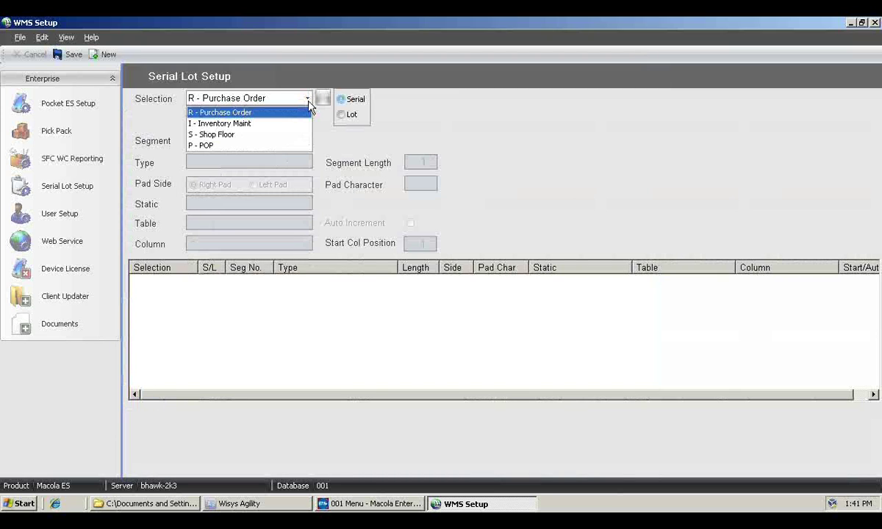
click(269, 145)
click(344, 116)
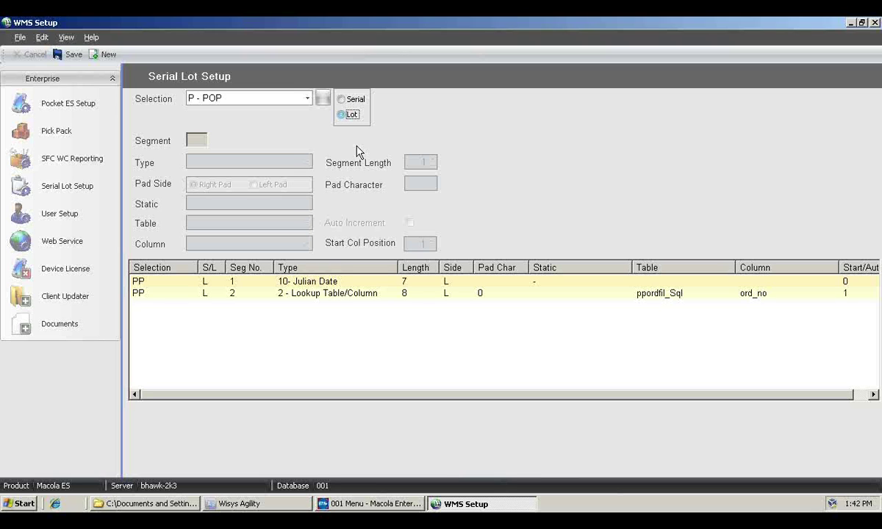
click(310, 280)
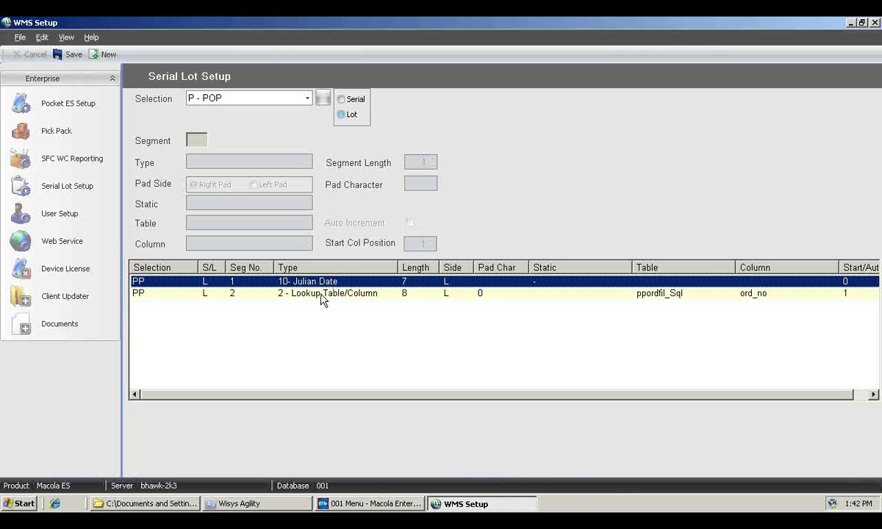
click(360, 293)
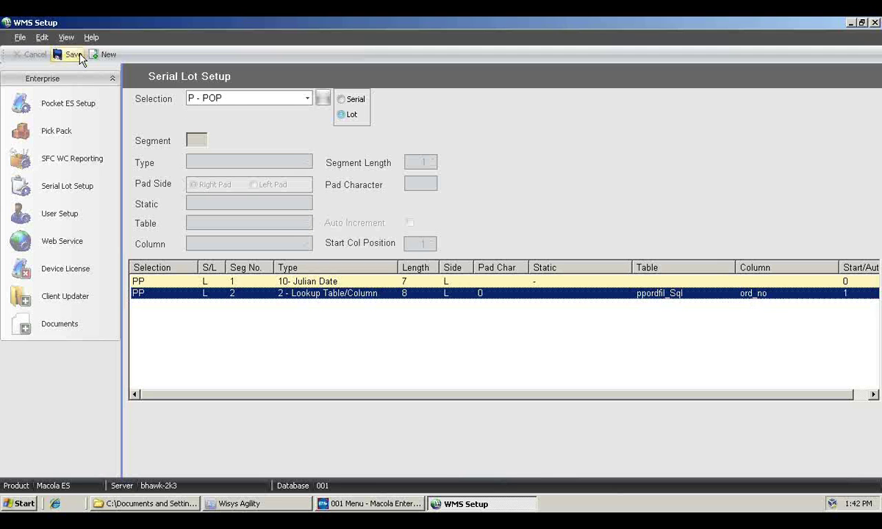
click(106, 55)
Step: Check the segment Type options, leaving it as Static Global, and close WMS Setup
click(308, 163)
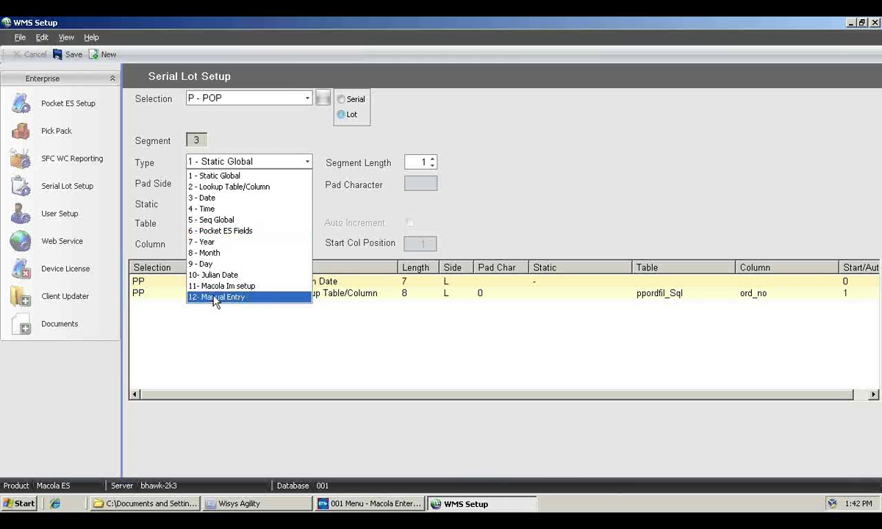
click(492, 192)
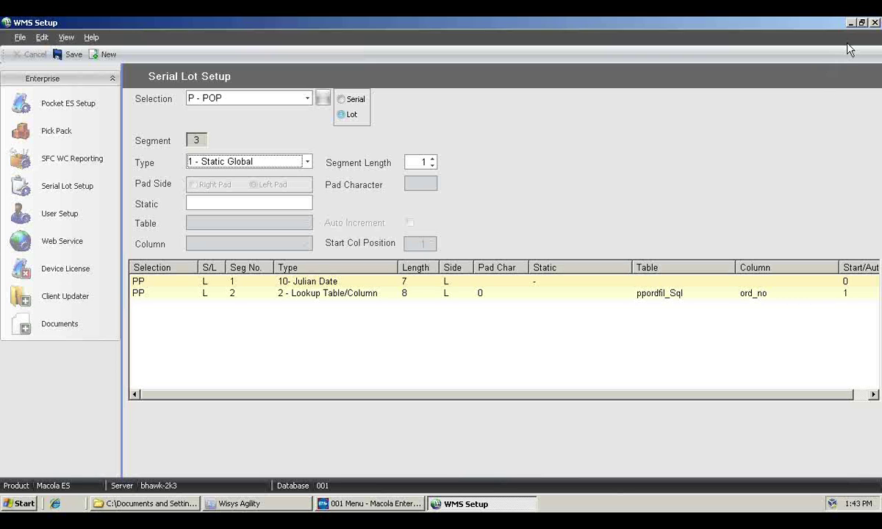
click(875, 22)
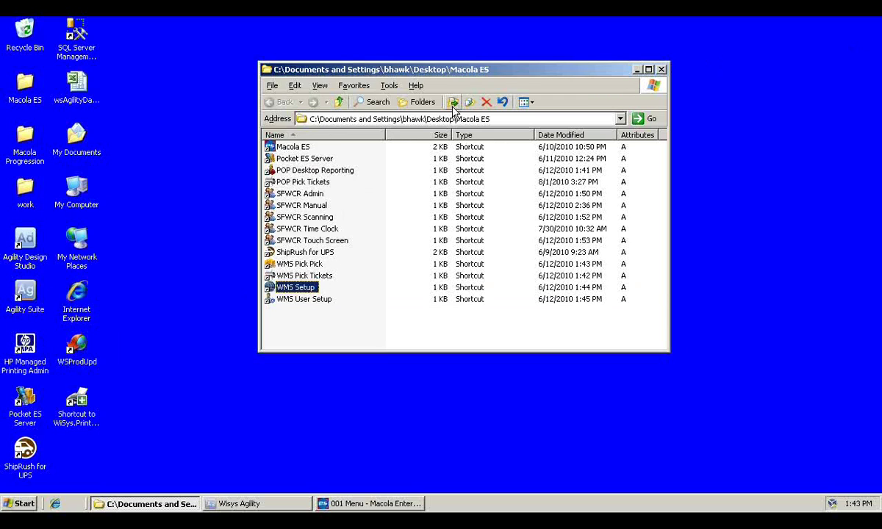
Step: Launch the POP Pick Tickets shortcut from the Macola ES folder
double_click(303, 183)
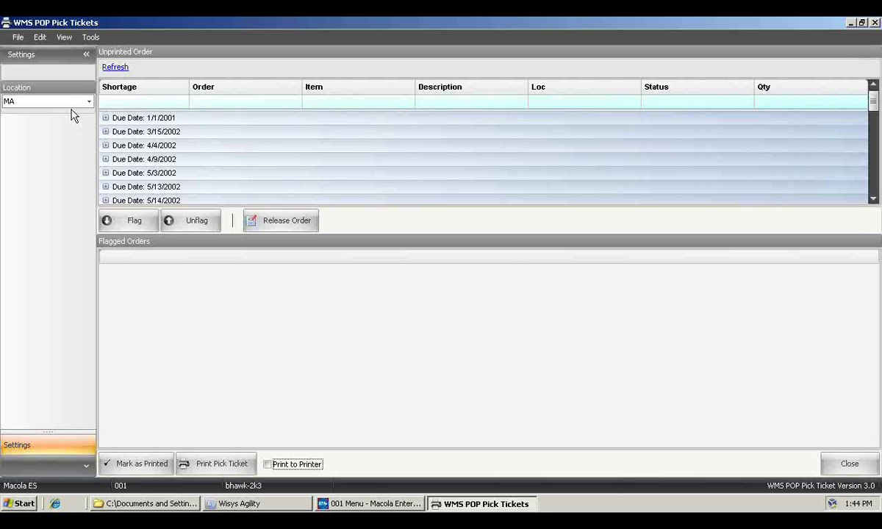
Step: With location MA kept, customize the grid to group unprinted orders by item_no instead of due_dt
click(89, 102)
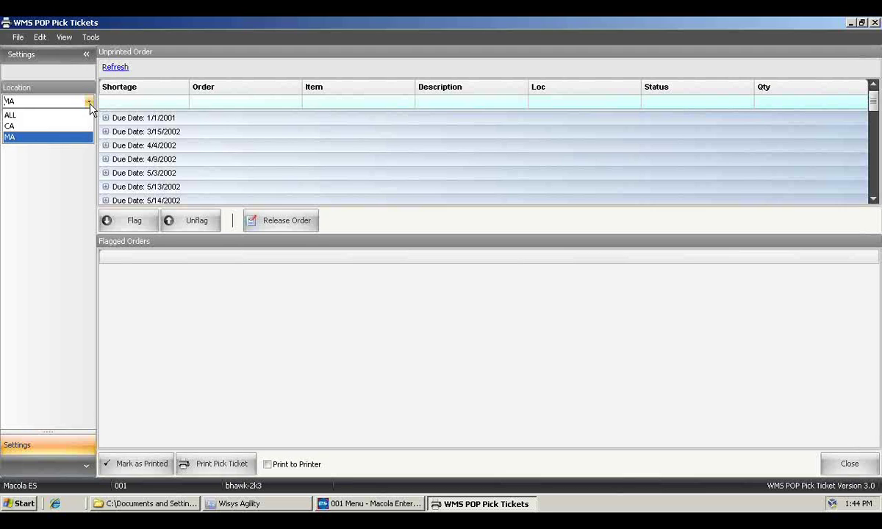
click(89, 102)
right_click(195, 130)
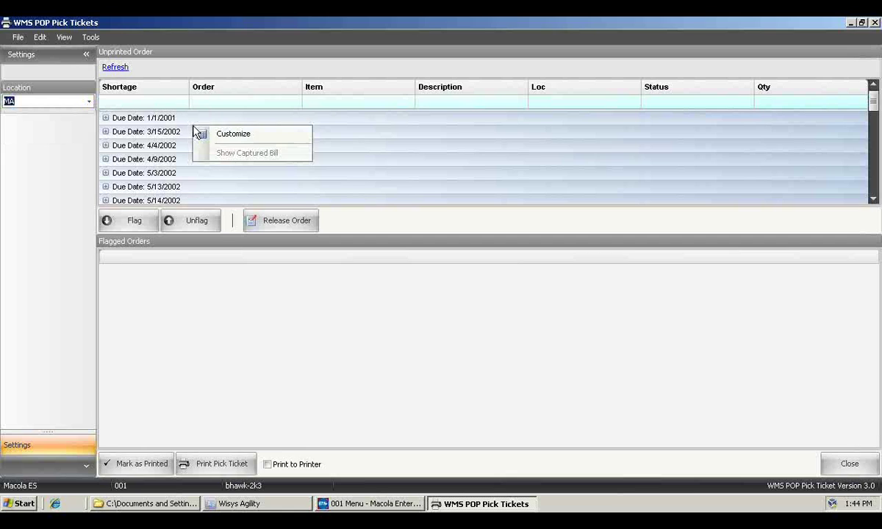
click(214, 135)
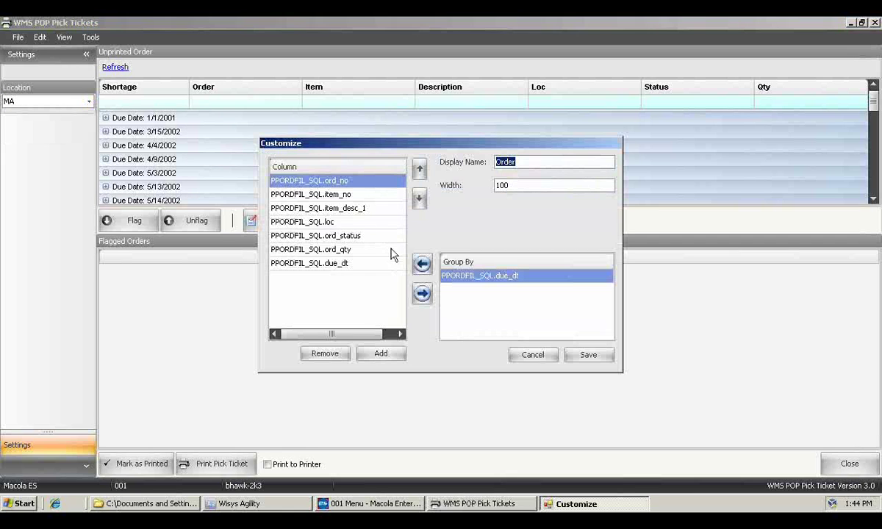
click(422, 263)
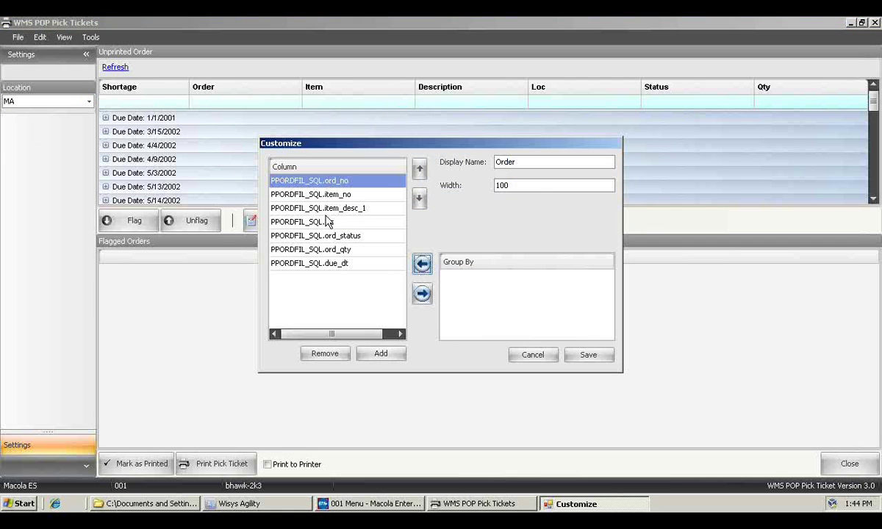
click(310, 194)
click(423, 295)
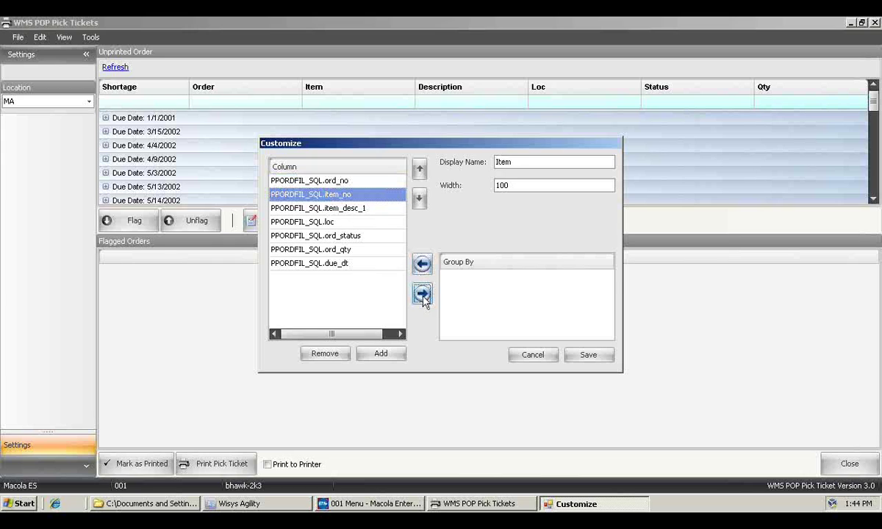
click(589, 355)
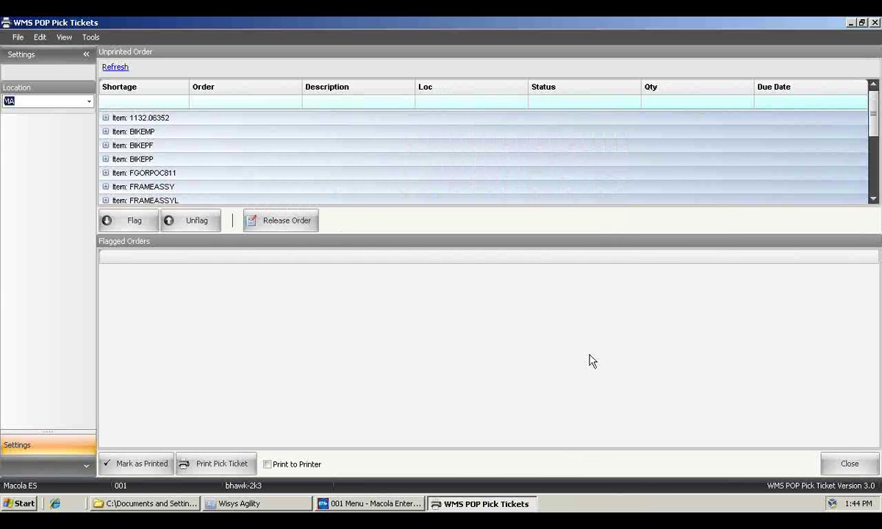
Step: Expand the SMORES item group to show order 120
click(187, 147)
scroll(211, 147, down, 3)
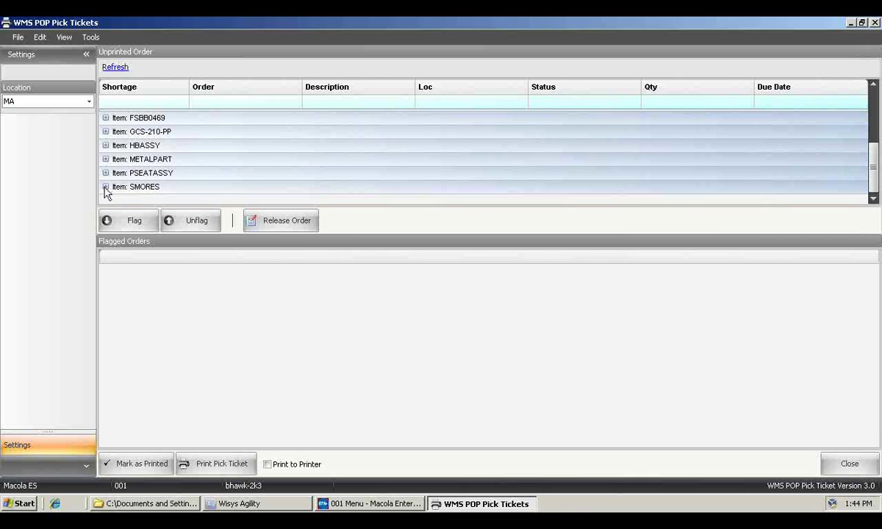
click(105, 187)
scroll(198, 193, down, 1)
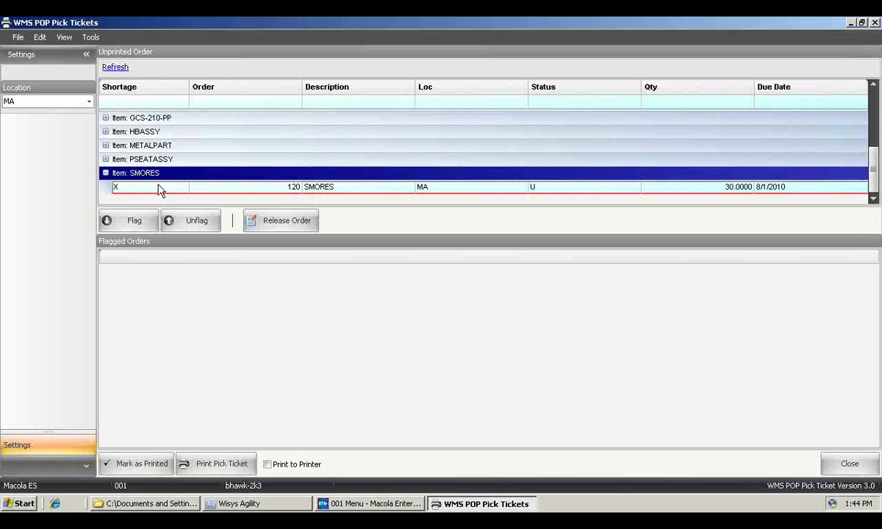
right_click(326, 189)
click(342, 213)
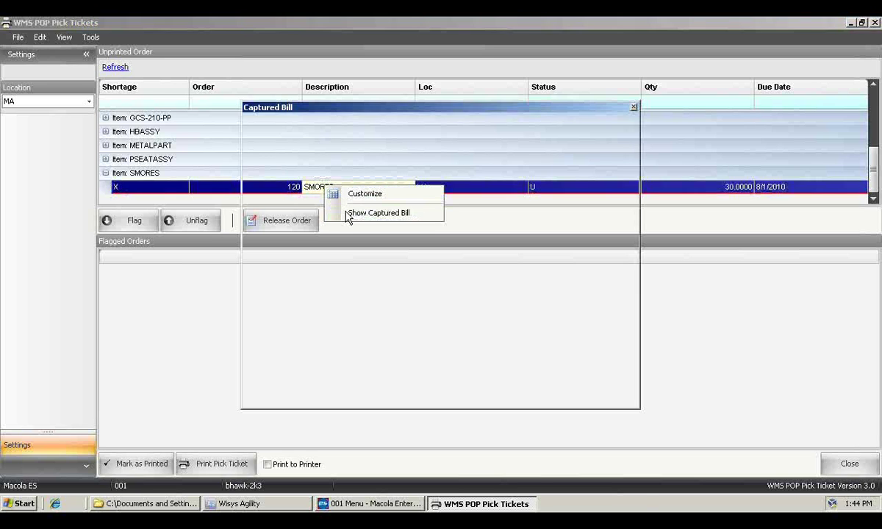
click(577, 168)
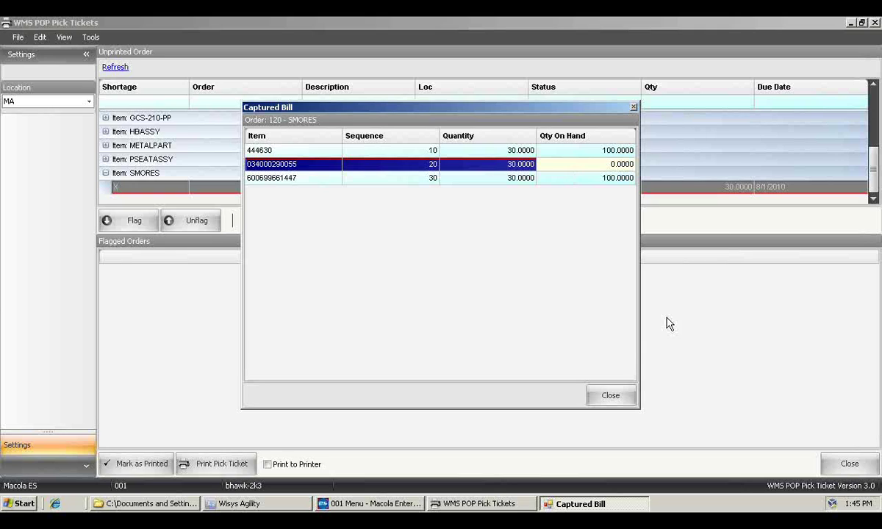
click(614, 397)
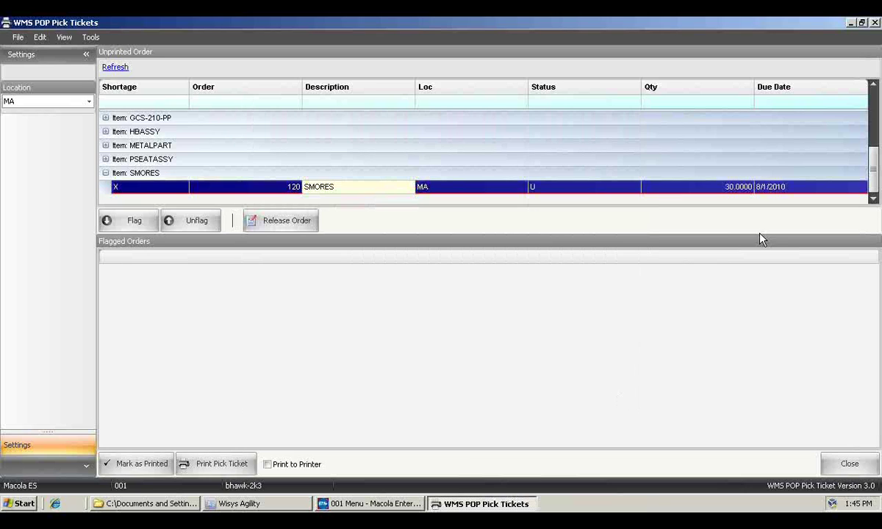
Step: Minimize both windows and start Pocket ES Server in Normal mode to reach the WMS login
click(851, 24)
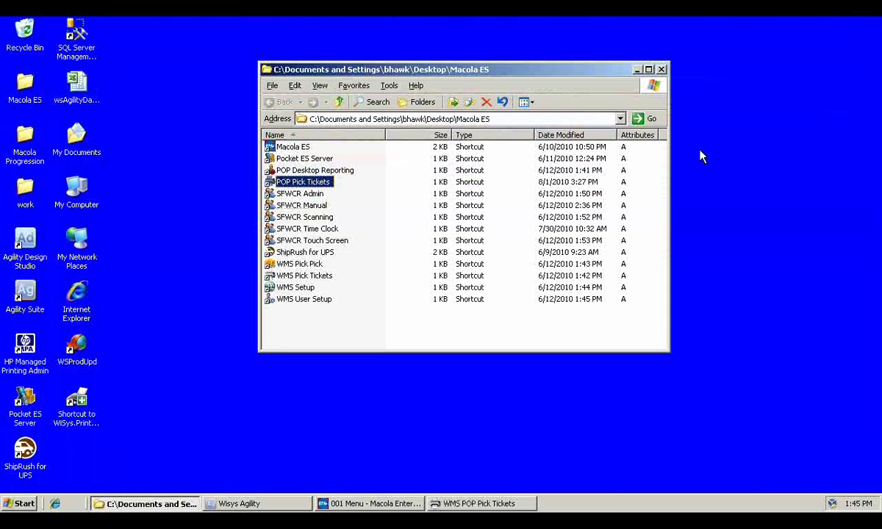
click(637, 70)
double_click(25, 400)
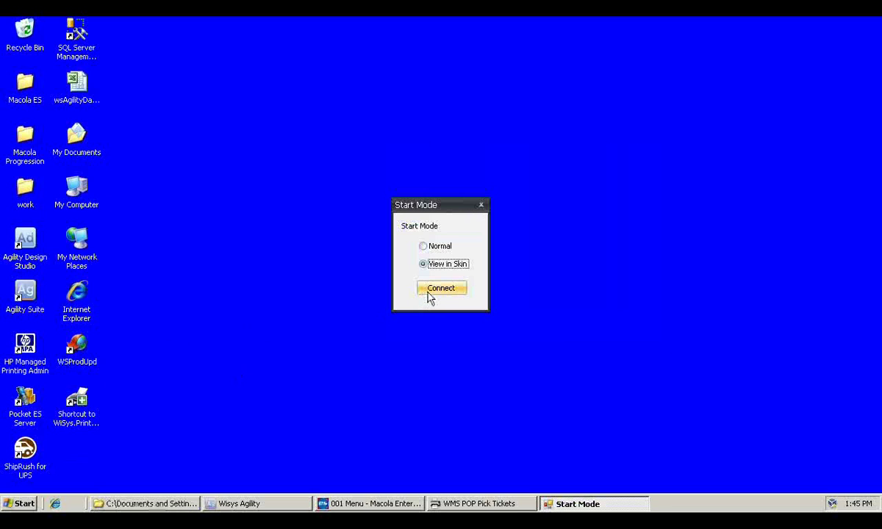
click(431, 251)
click(432, 290)
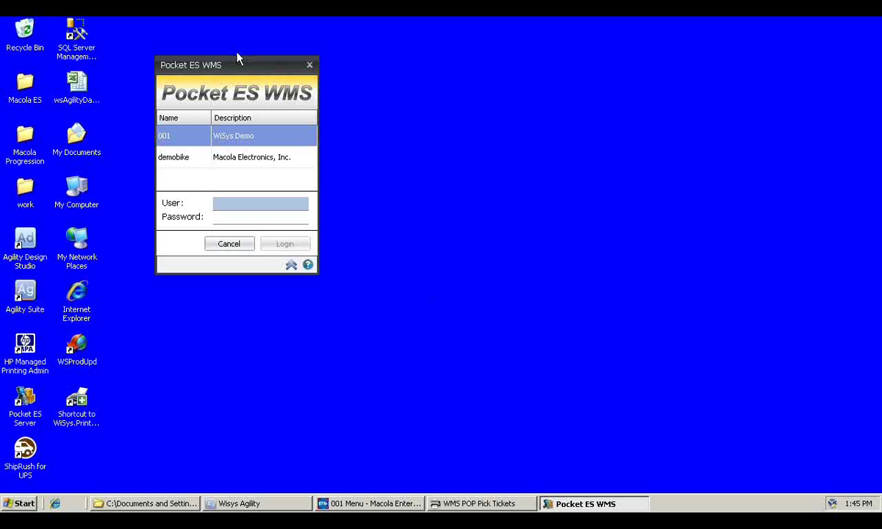
Step: Log into company 001 WiSys Demo with the user's name and password, then open PO Receiving
drag(235, 70, 283, 117)
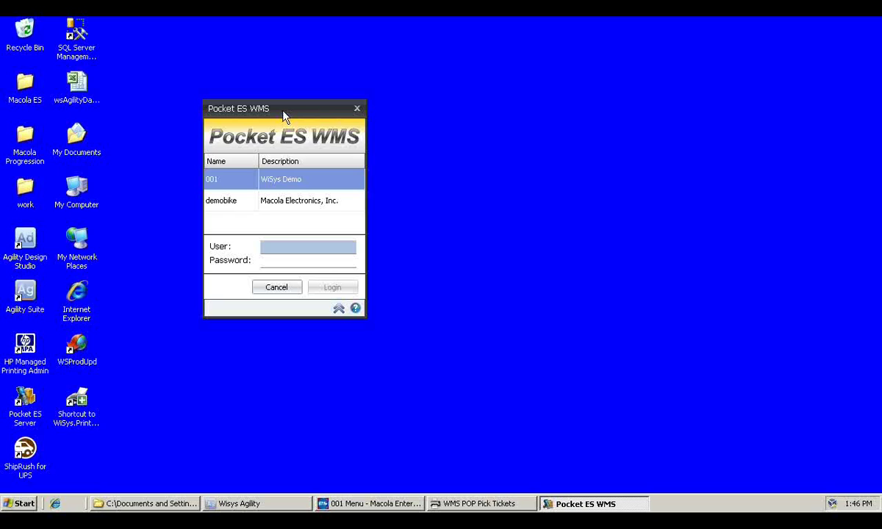
click(302, 187)
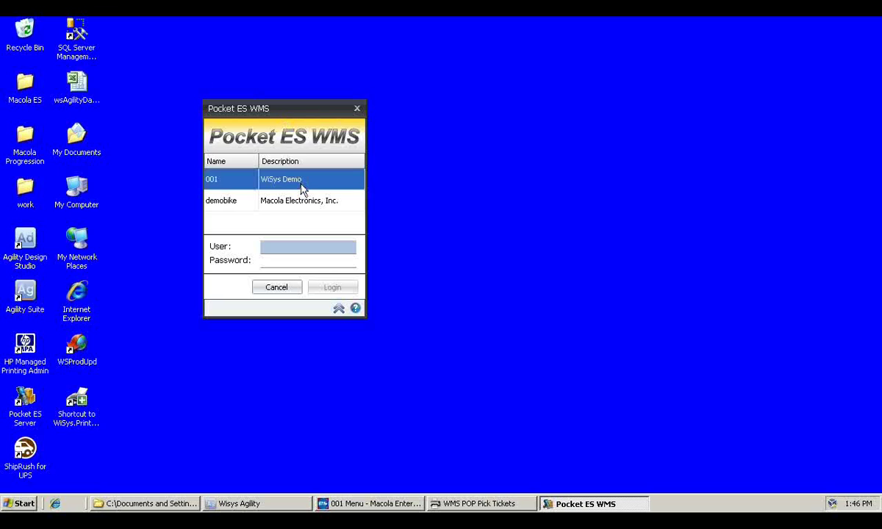
click(298, 202)
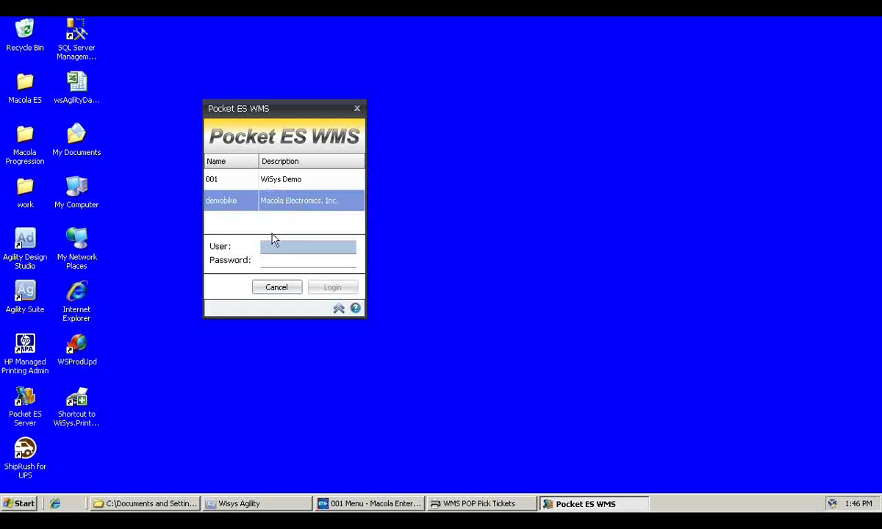
click(283, 182)
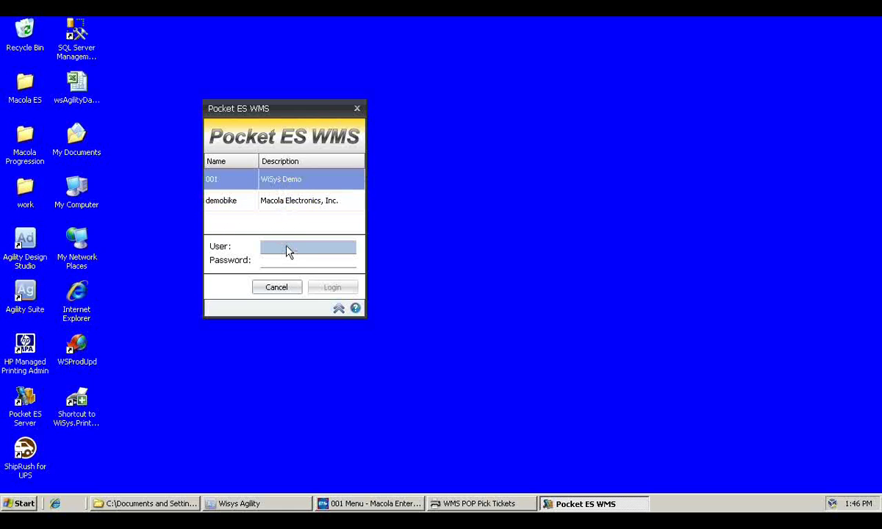
text(BHAWK)
key(Tab)
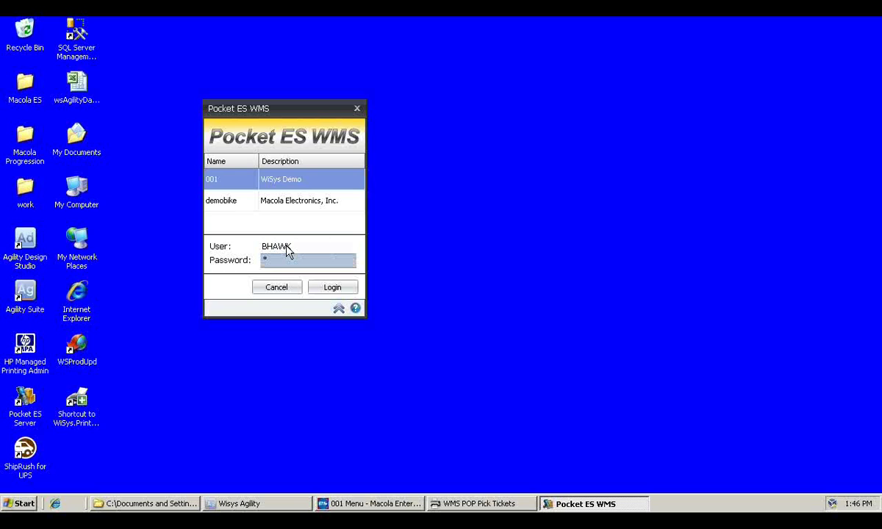
key(Return)
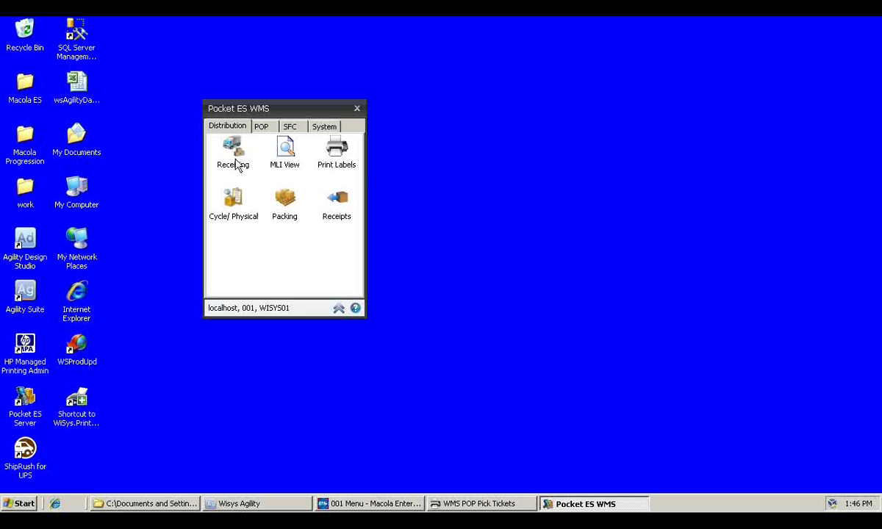
click(235, 164)
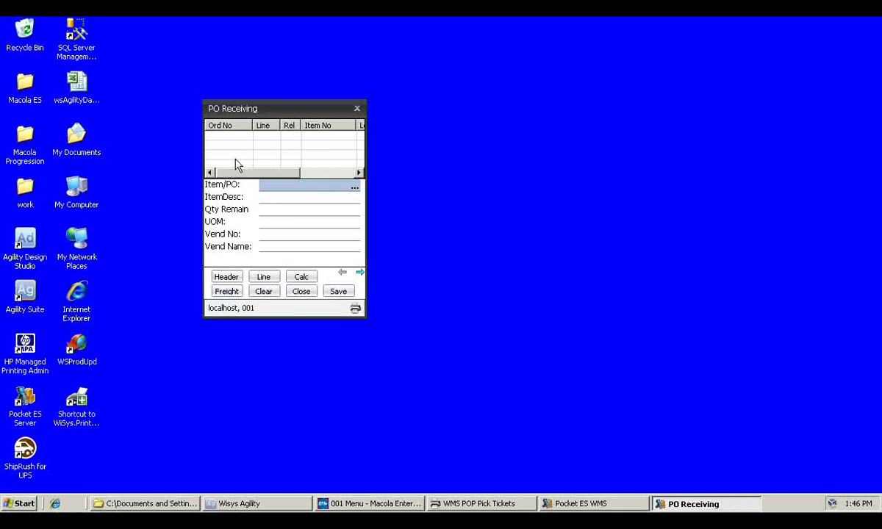
Step: Look up MAR20119N151W in Item/PO and dismiss the no purchase orders warning
text(MAR2011)
key(Return)
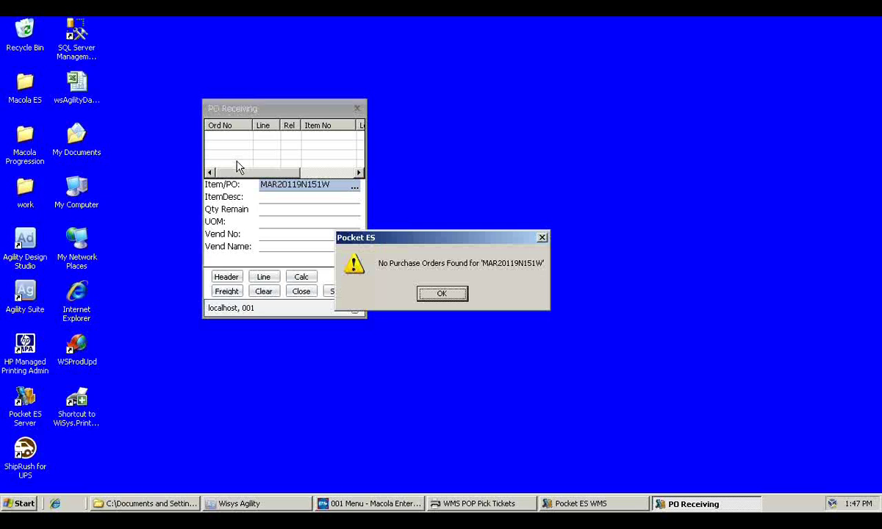
click(455, 294)
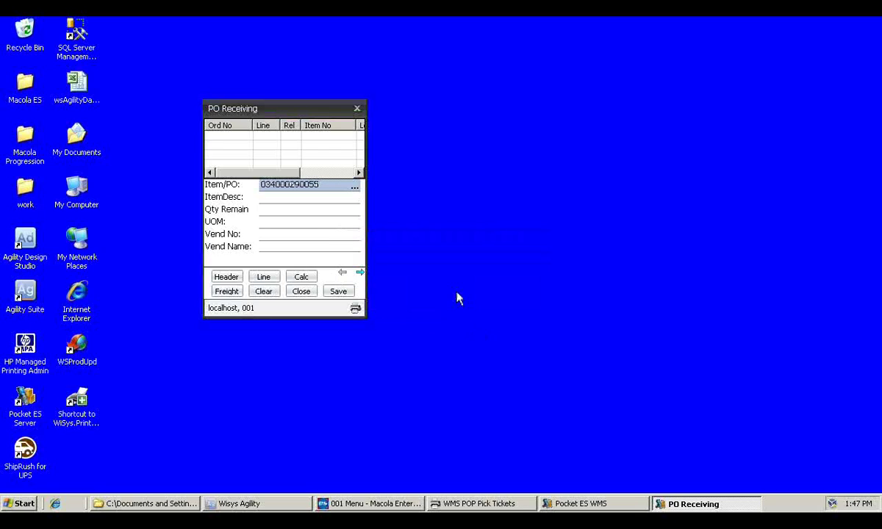